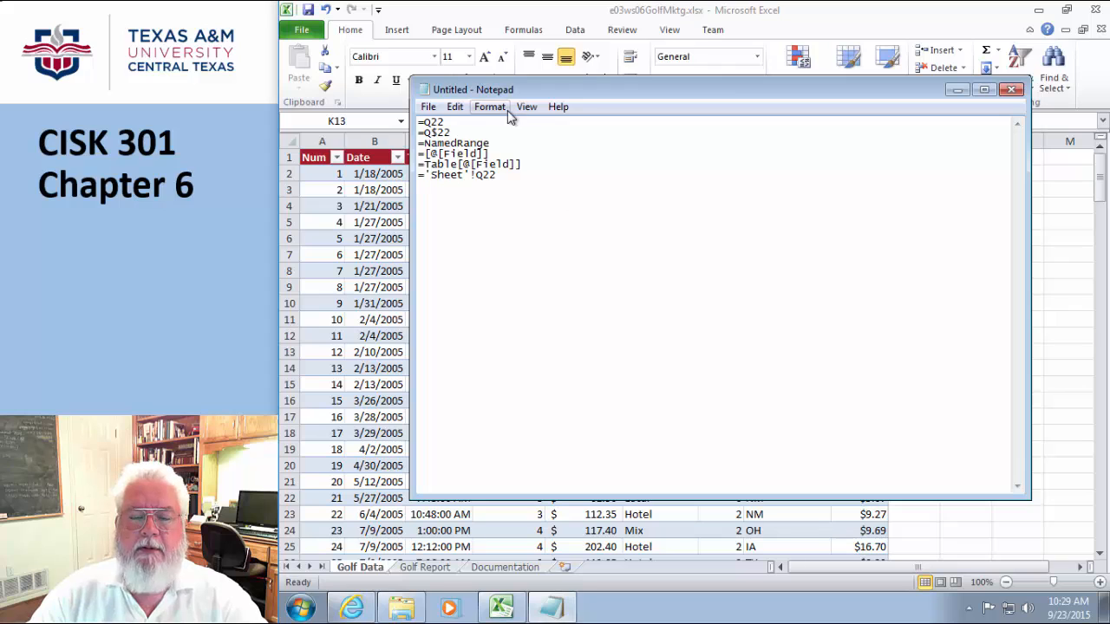
- Review the cell, named range, table field and sheet reference examples in the Notepad notes, and switch to the Excel workbook
left_click(445, 123)
left_click_drag(445, 123, 411, 123)
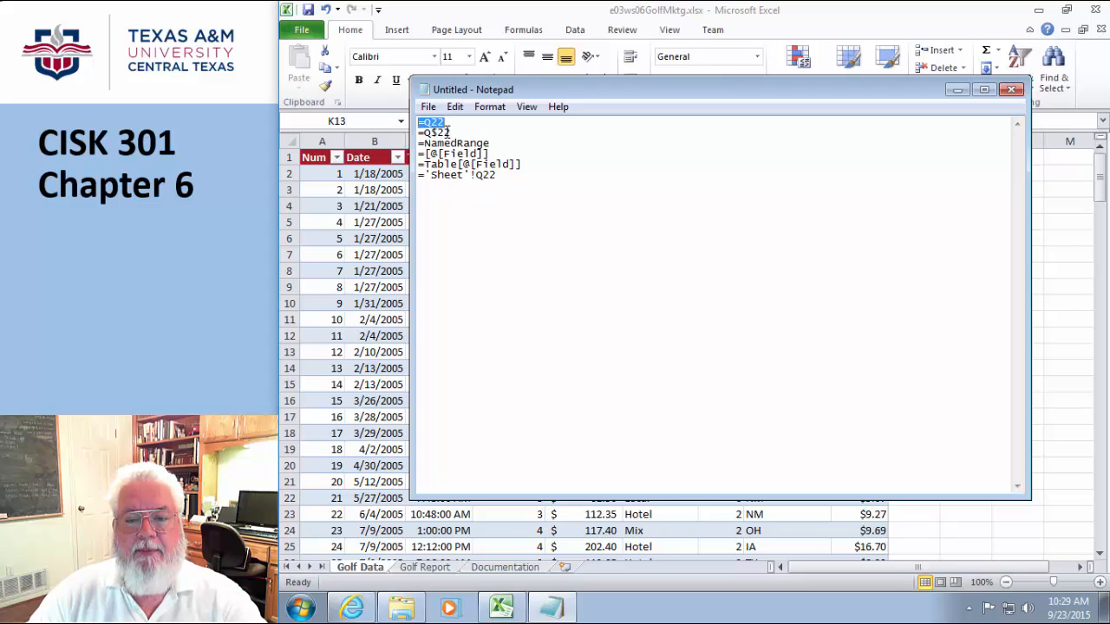
left_click(441, 132)
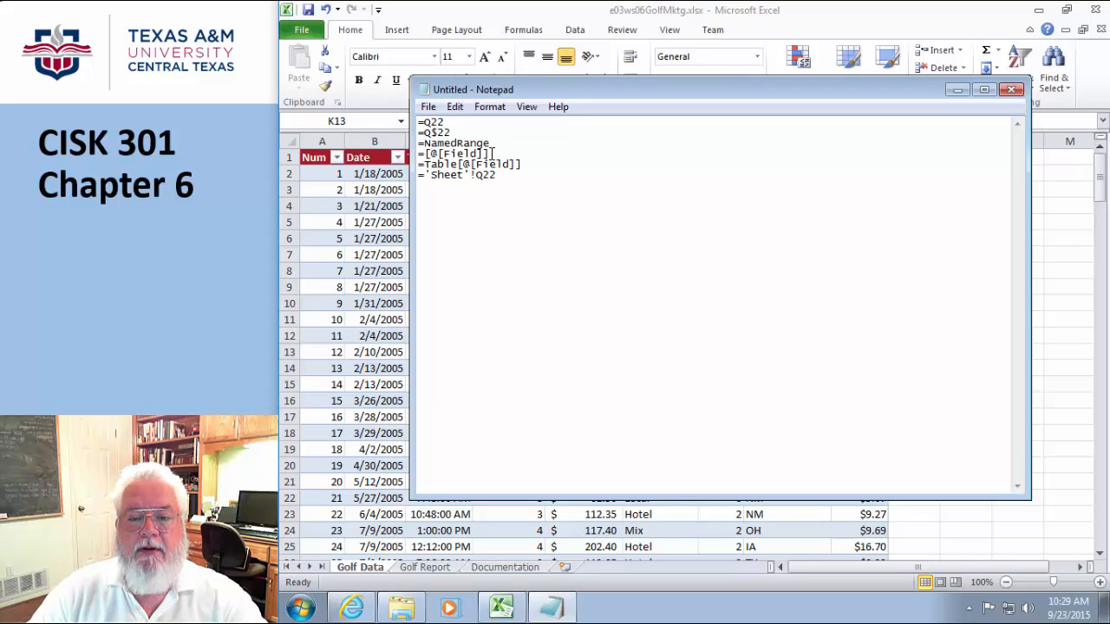
left_click_drag(492, 154, 402, 153)
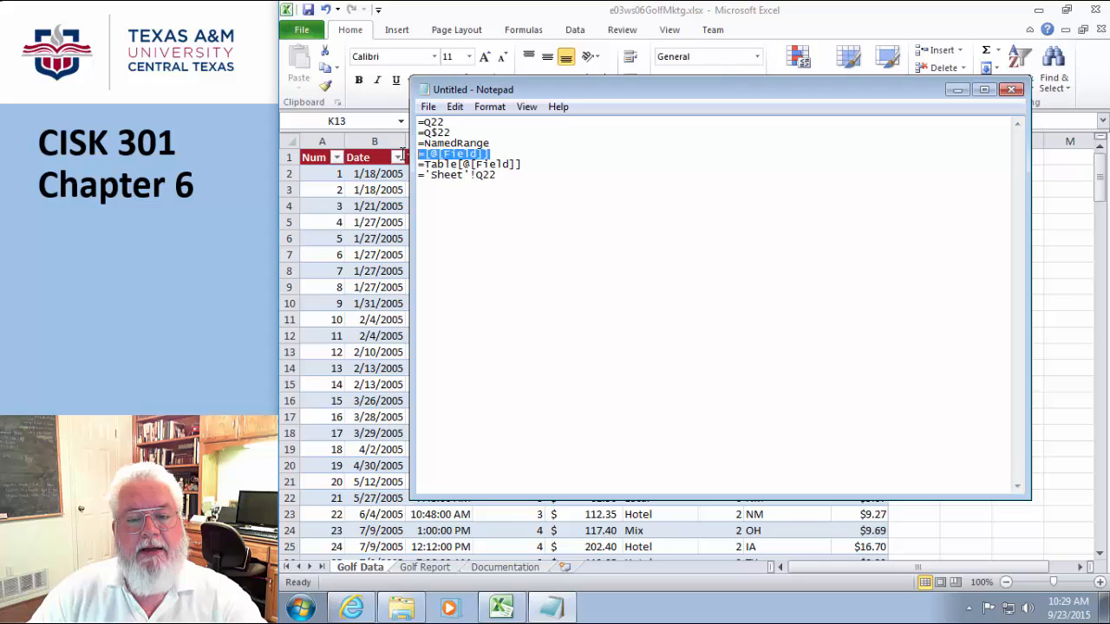
left_click(455, 231)
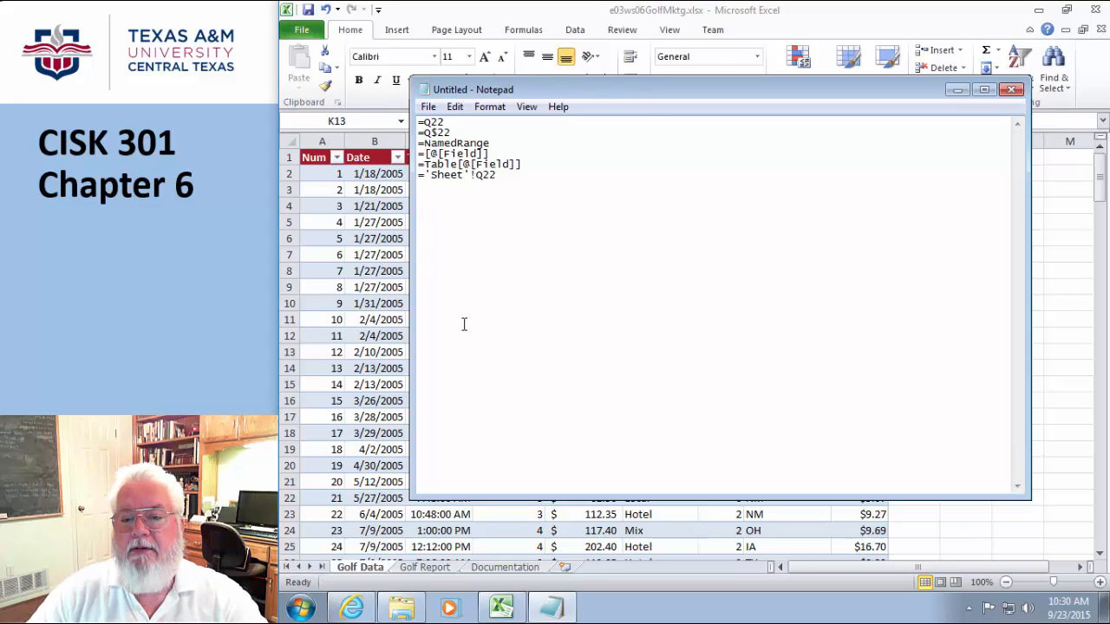
left_click(957, 92)
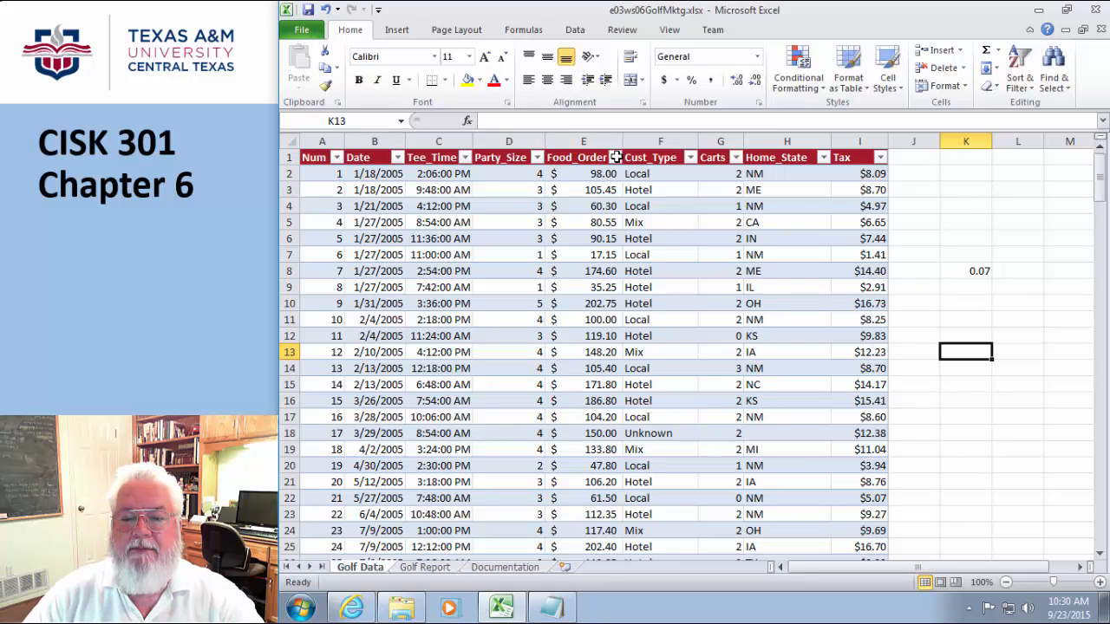
- Examine the records and the table design options of the golf table on the Golf Data sheet
left_click_drag(330, 157, 798, 434)
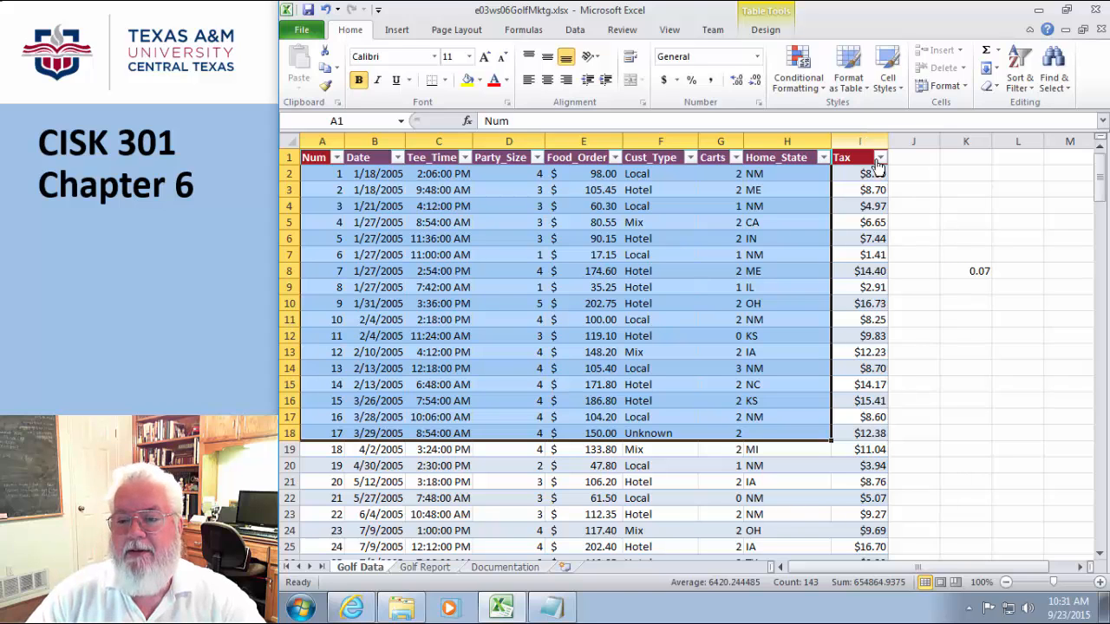
left_click(925, 184)
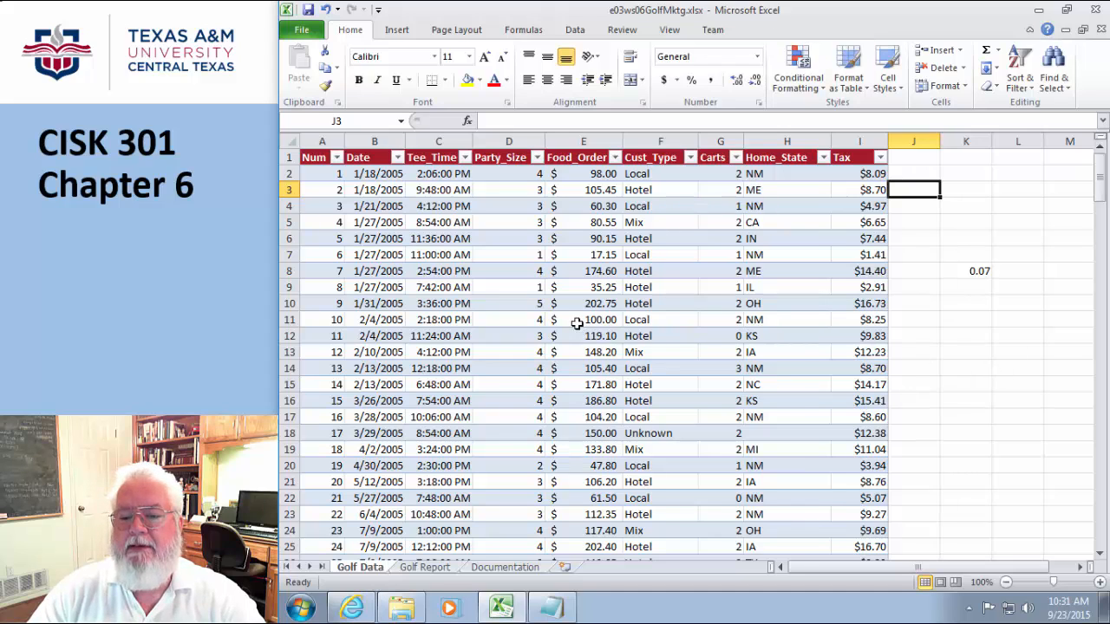
left_click(598, 305)
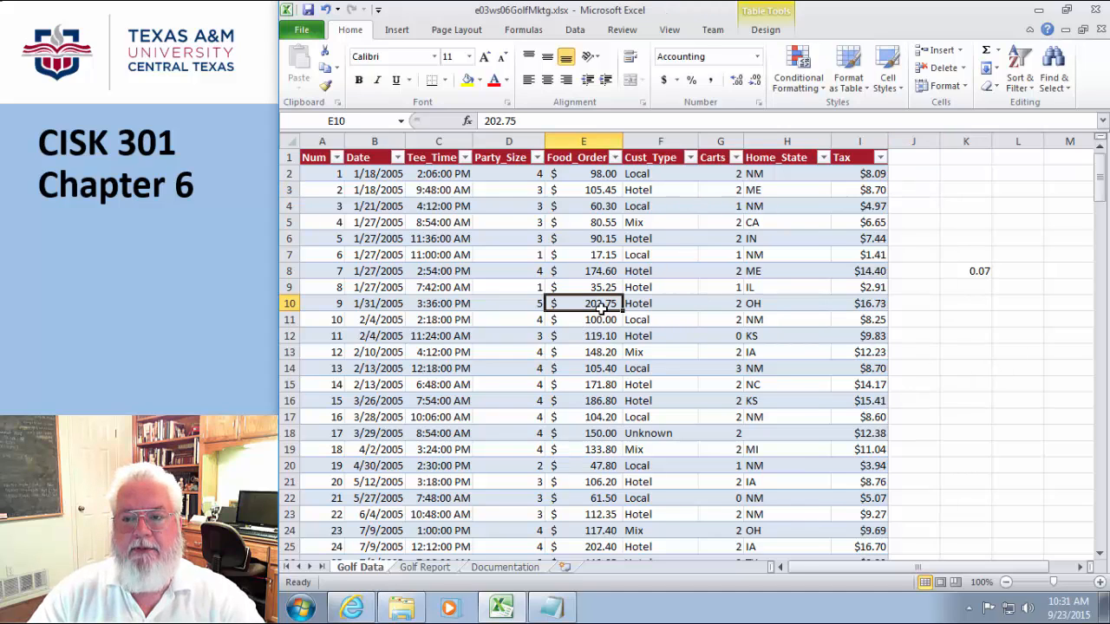
left_click(771, 33)
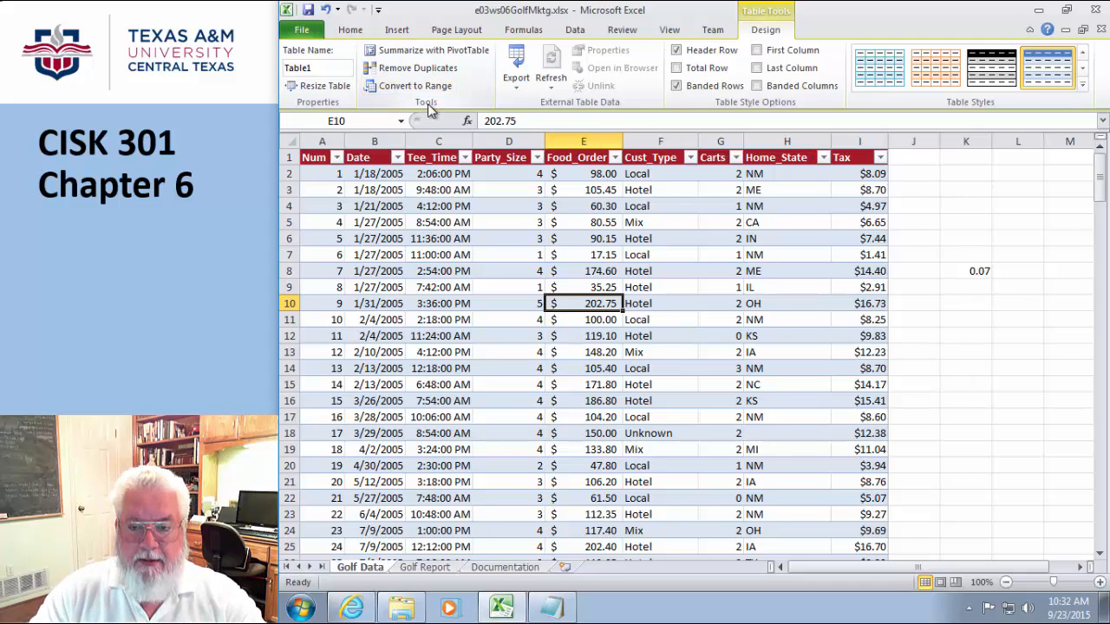
left_click(980, 171)
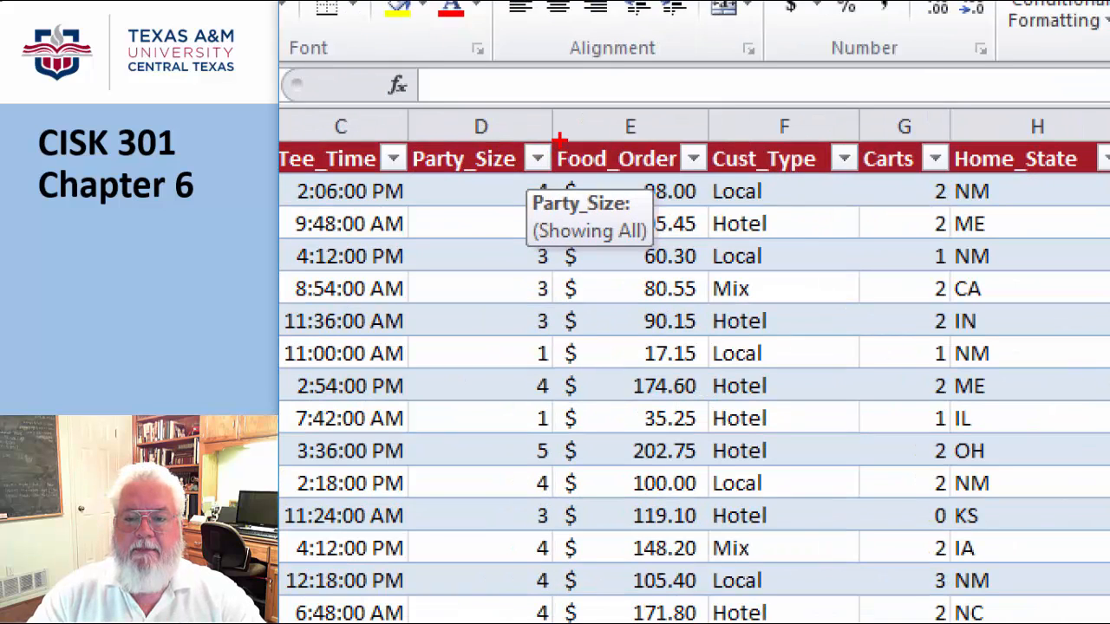
mouse_move(560, 139)
left_mouse_down()
mouse_move(497, 139)
mouse_move(550, 184)
mouse_move(547, 135)
left_mouse_up()
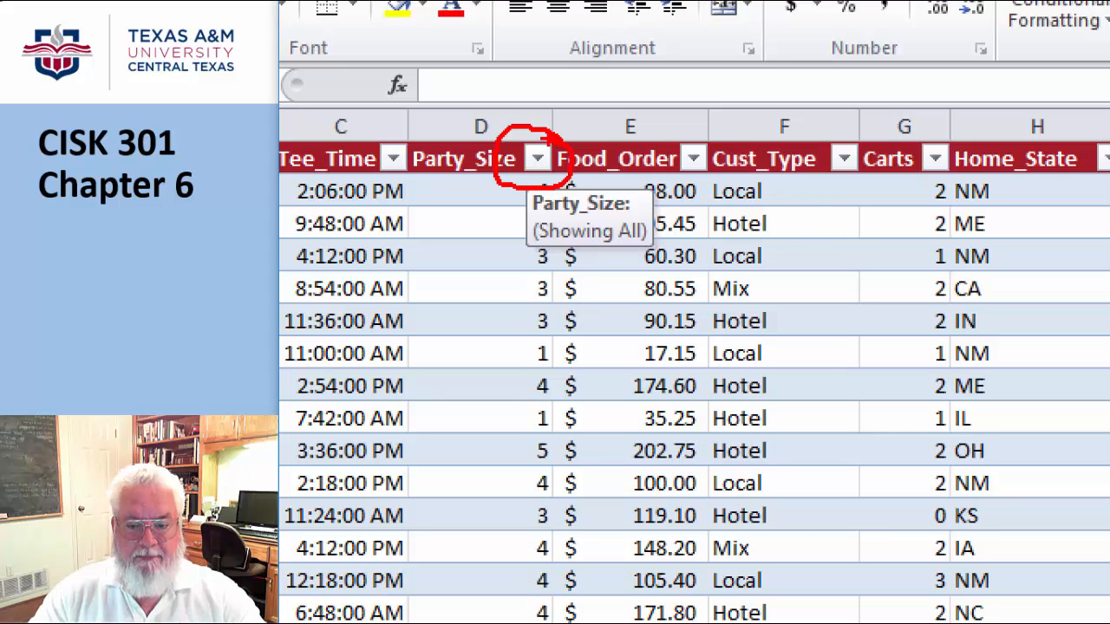
key("Escape")
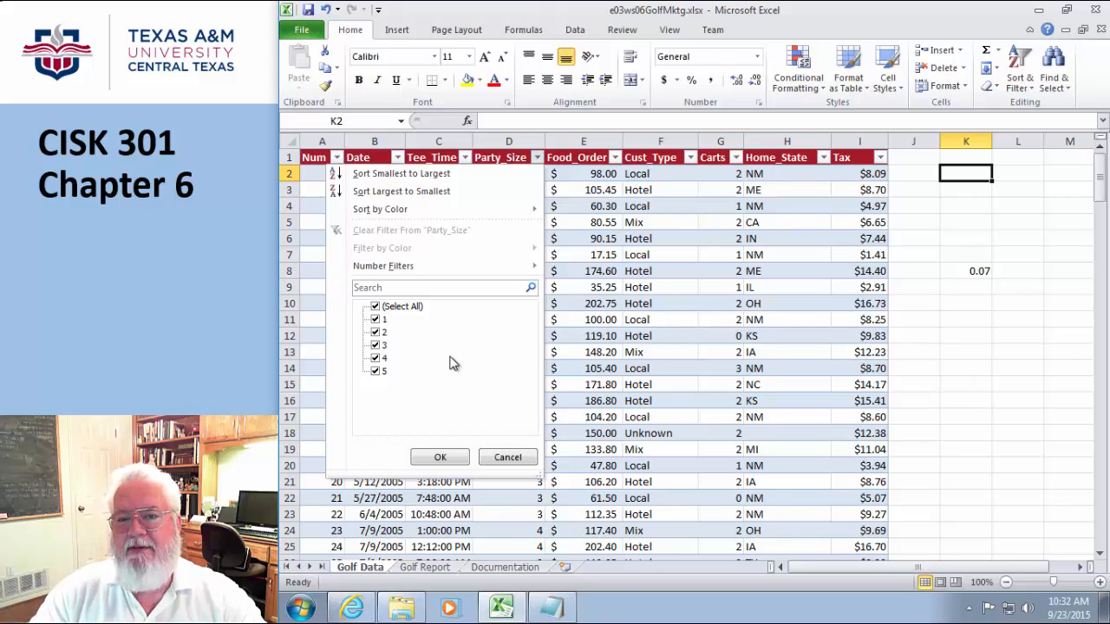
- Filter the golf table's Party_Size column to show only the value 2
left_click(375, 308)
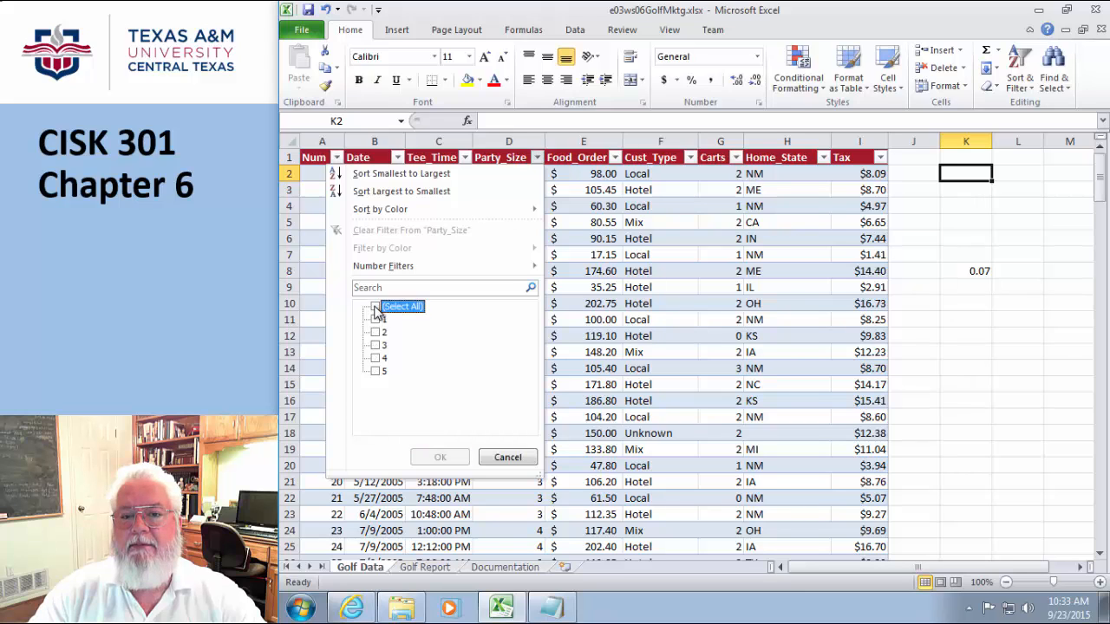
left_click(375, 308)
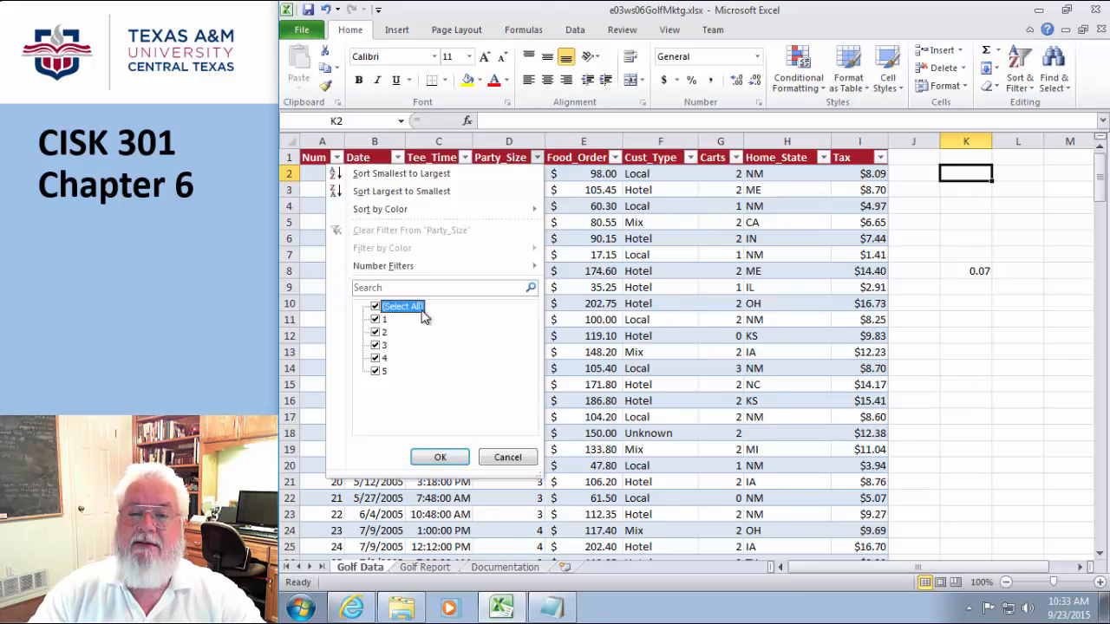
left_click(375, 307)
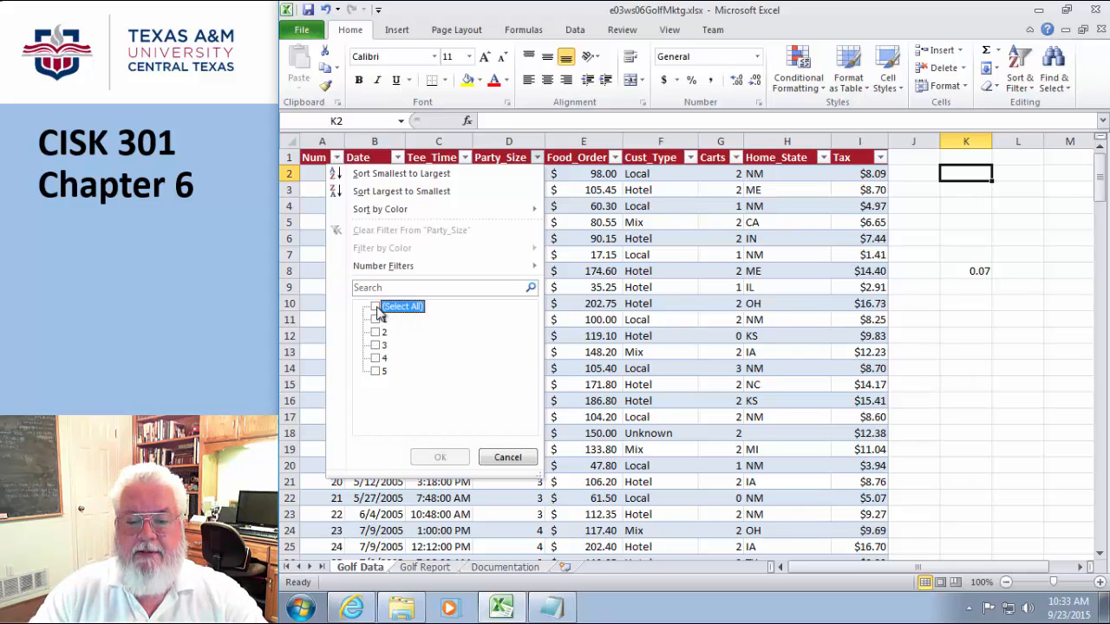
left_click(377, 334)
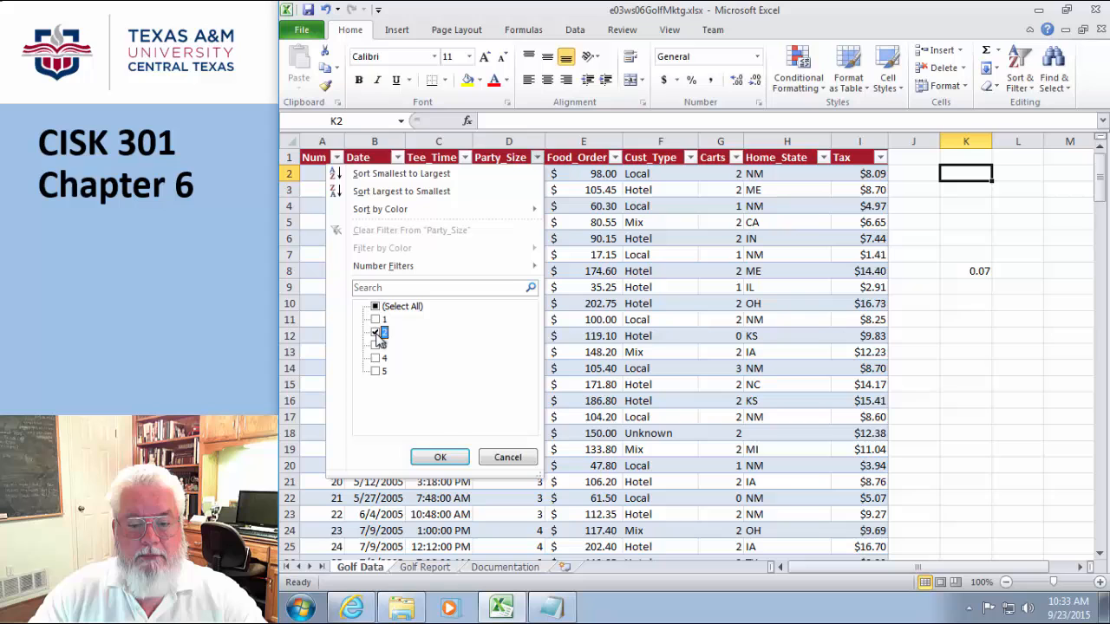
left_click(437, 460)
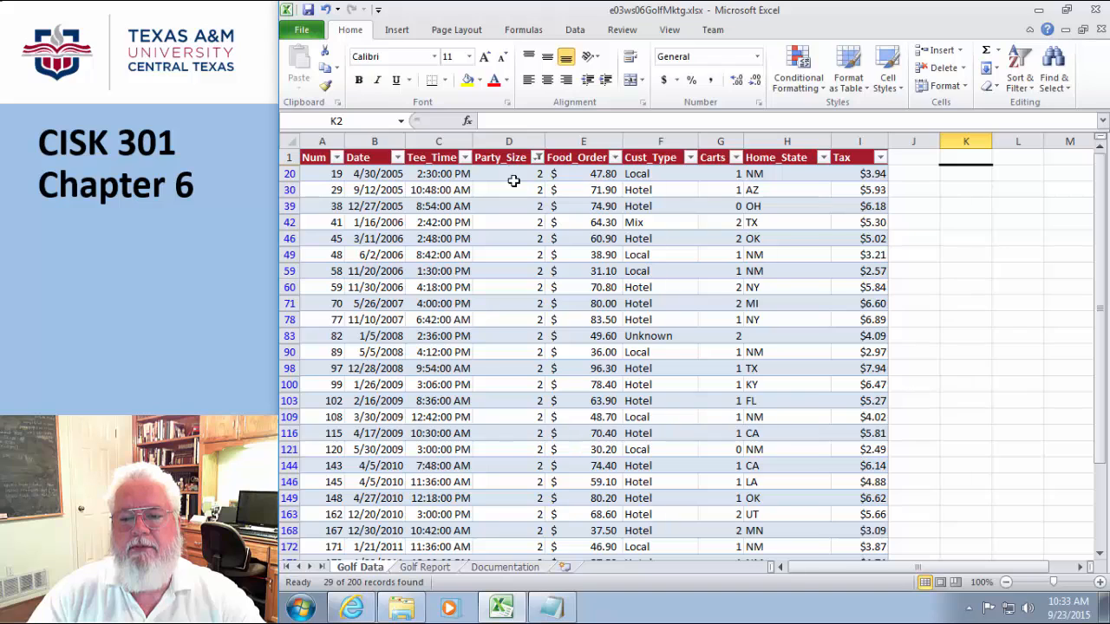
- Add a number filter to the Food_Order column that shows only values greater than 75
left_click(615, 158)
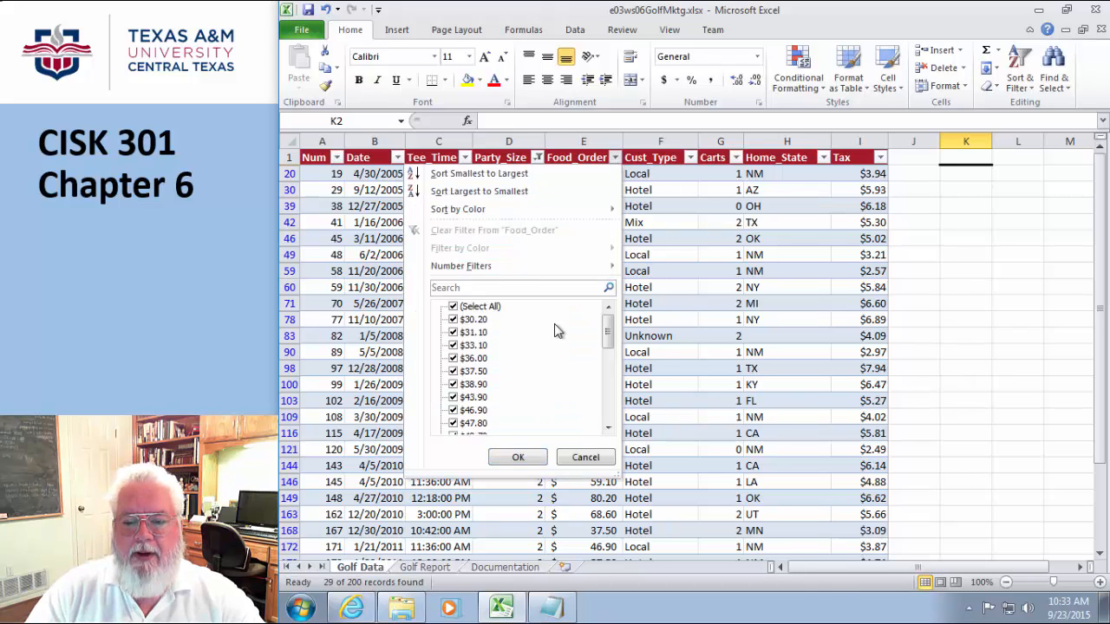
mouse_move(608, 331)
left_mouse_down()
mouse_move(612, 425)
mouse_move(605, 317)
left_mouse_up()
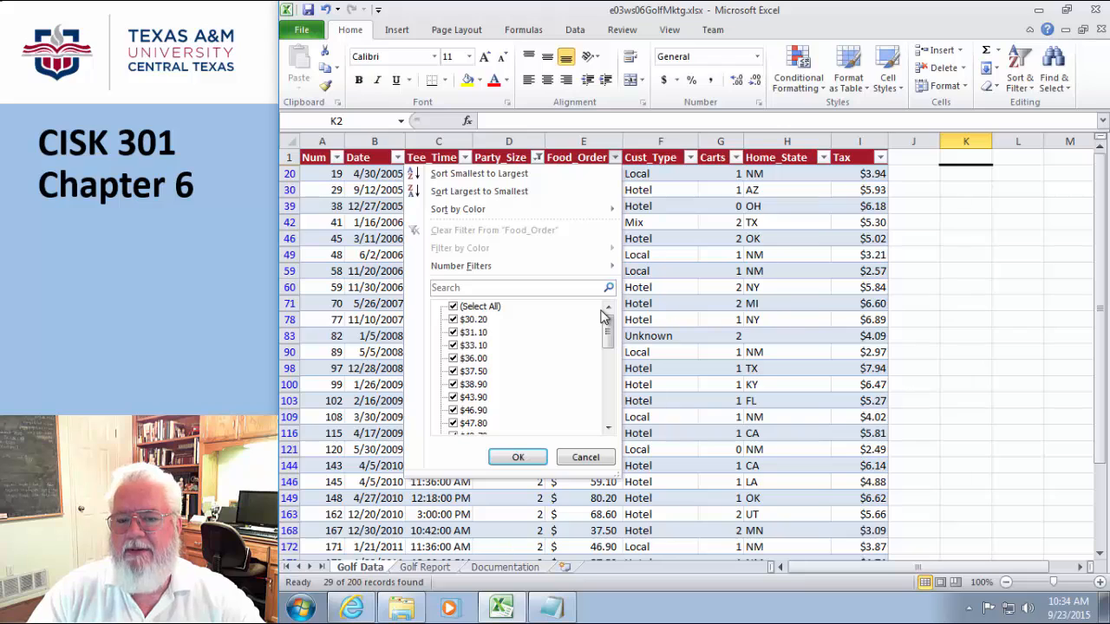
mouse_move(472, 269)
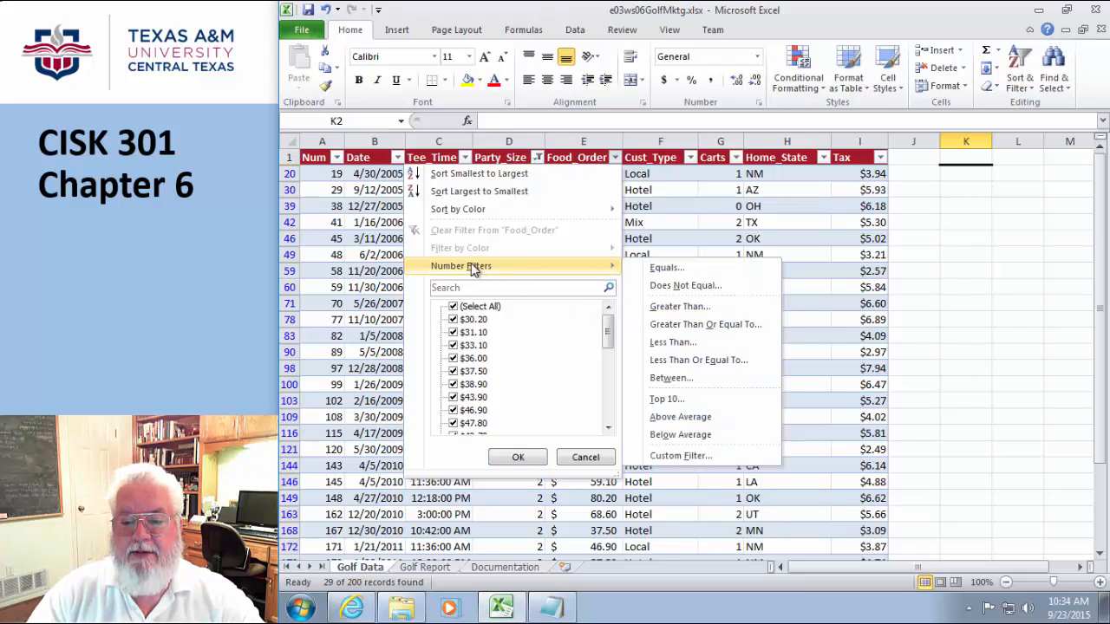
left_click(680, 307)
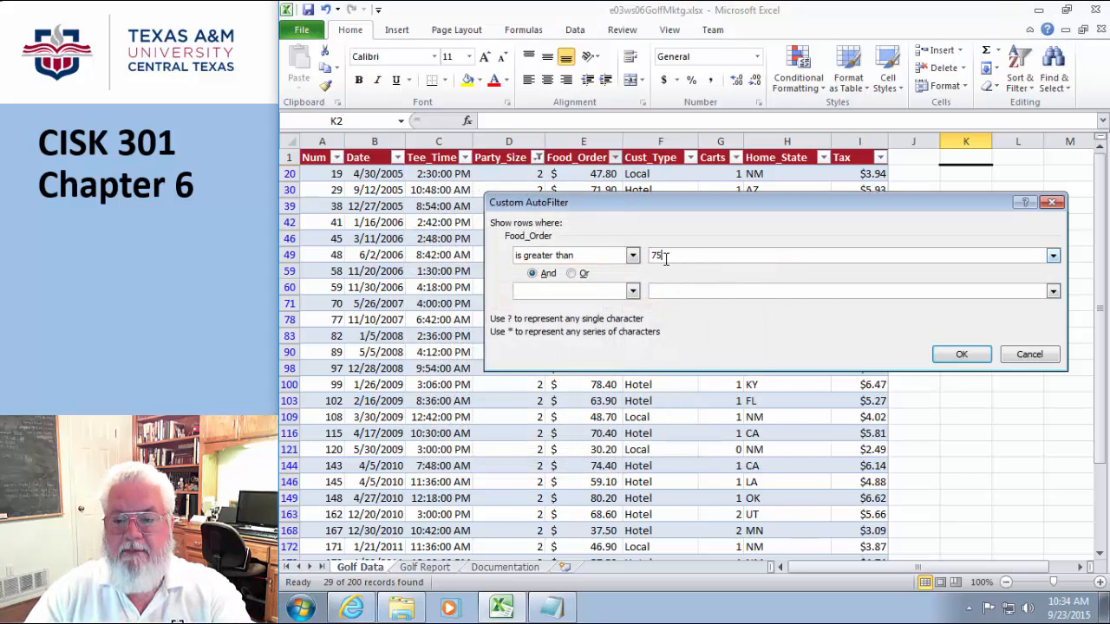
left_click(952, 361)
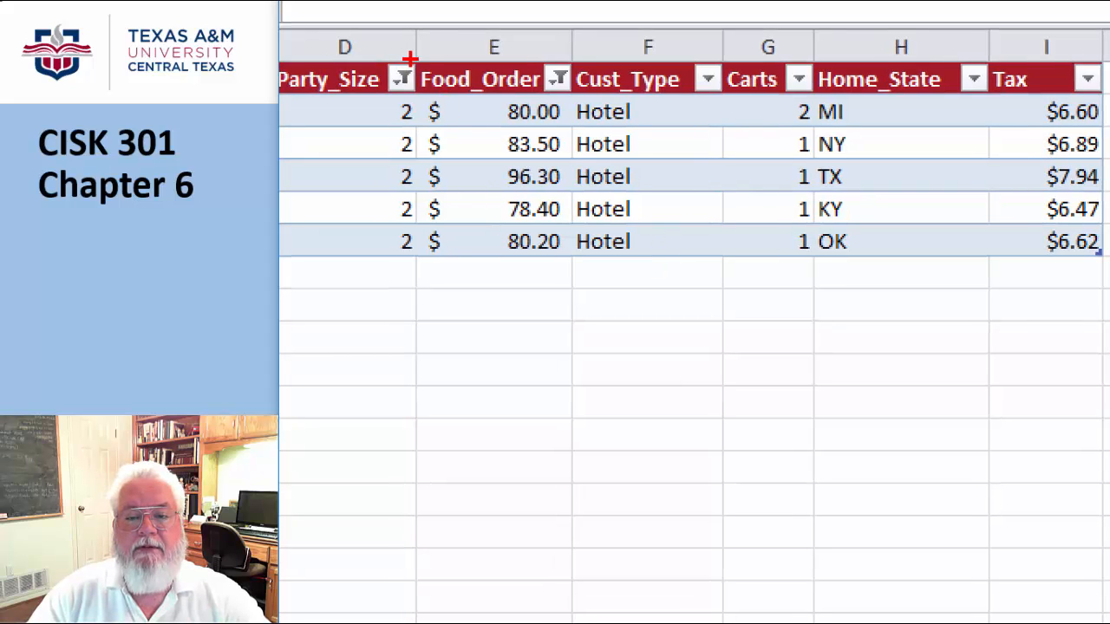
mouse_move(388, 58)
left_mouse_down()
mouse_move(425, 97)
mouse_move(419, 50)
left_mouse_up()
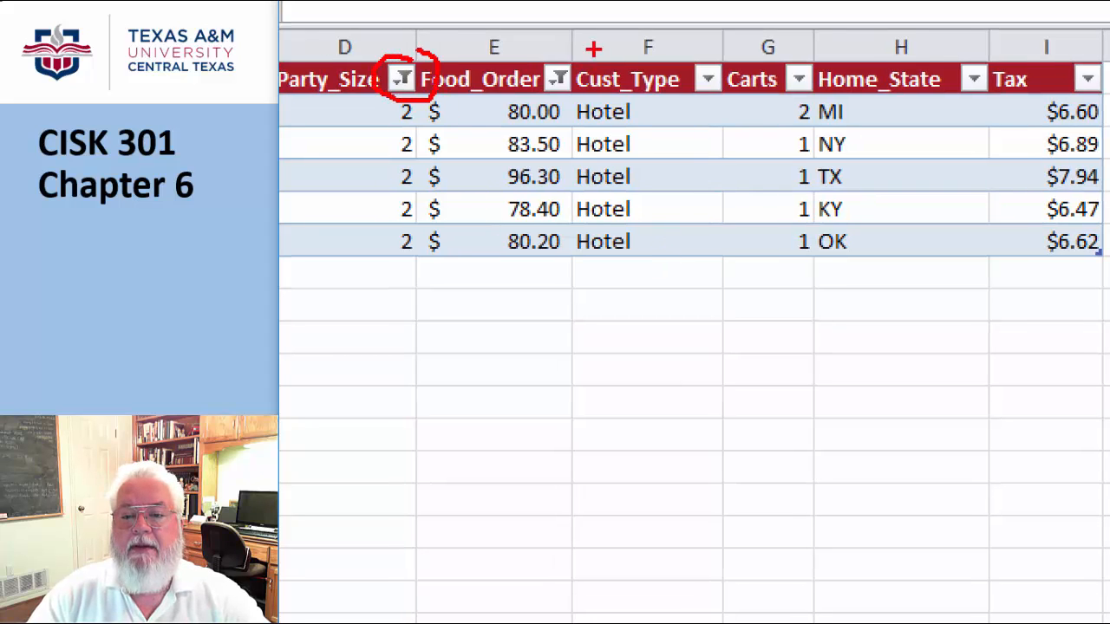
mouse_move(573, 57)
left_mouse_down()
mouse_move(531, 69)
mouse_move(558, 102)
mouse_move(583, 64)
left_mouse_up()
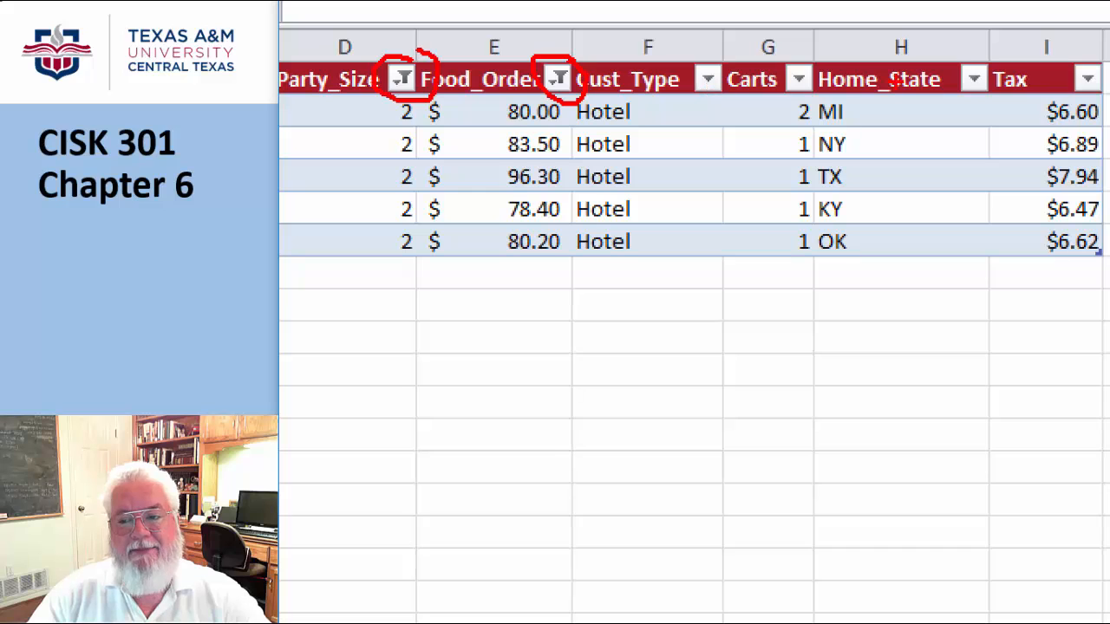
key("Escape")
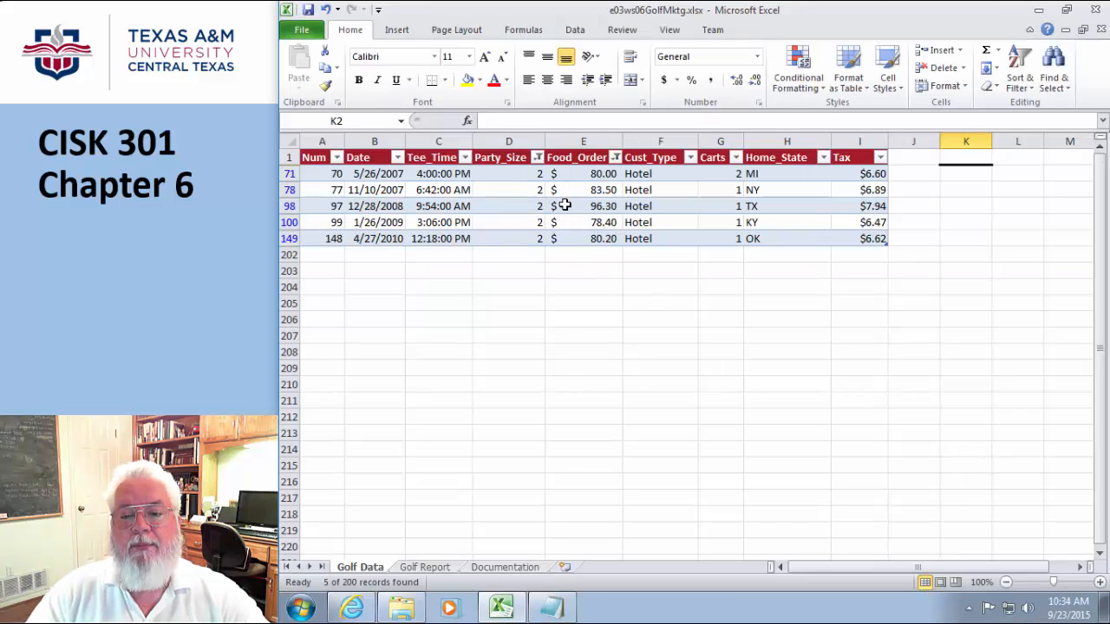
- Set the Food_Order column's number filter to show only values less than 45
left_click(615, 157)
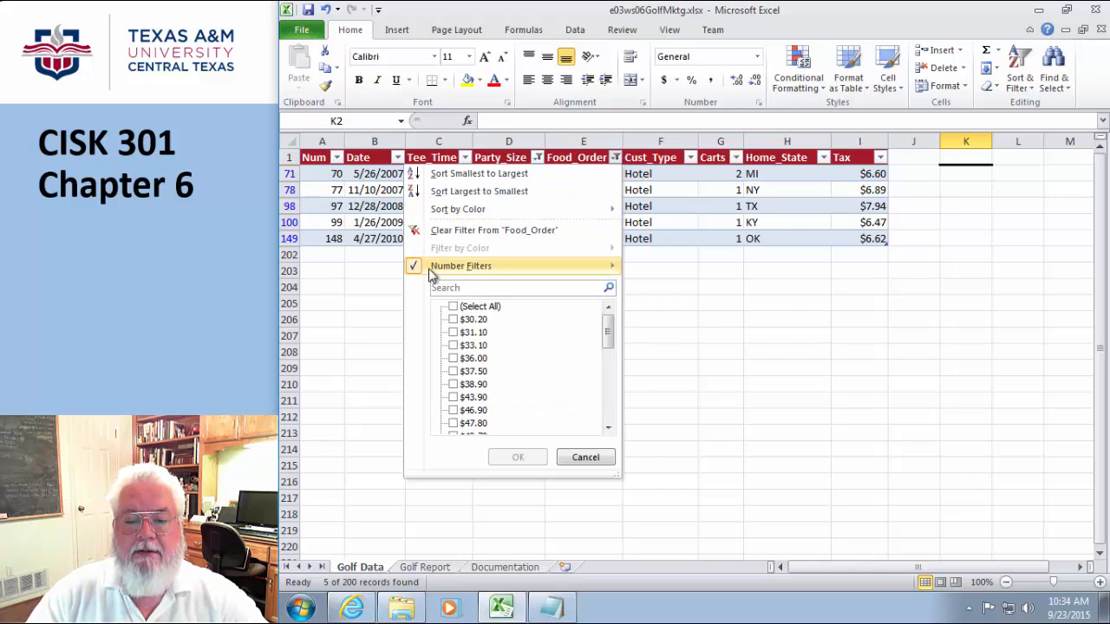
mouse_move(562, 268)
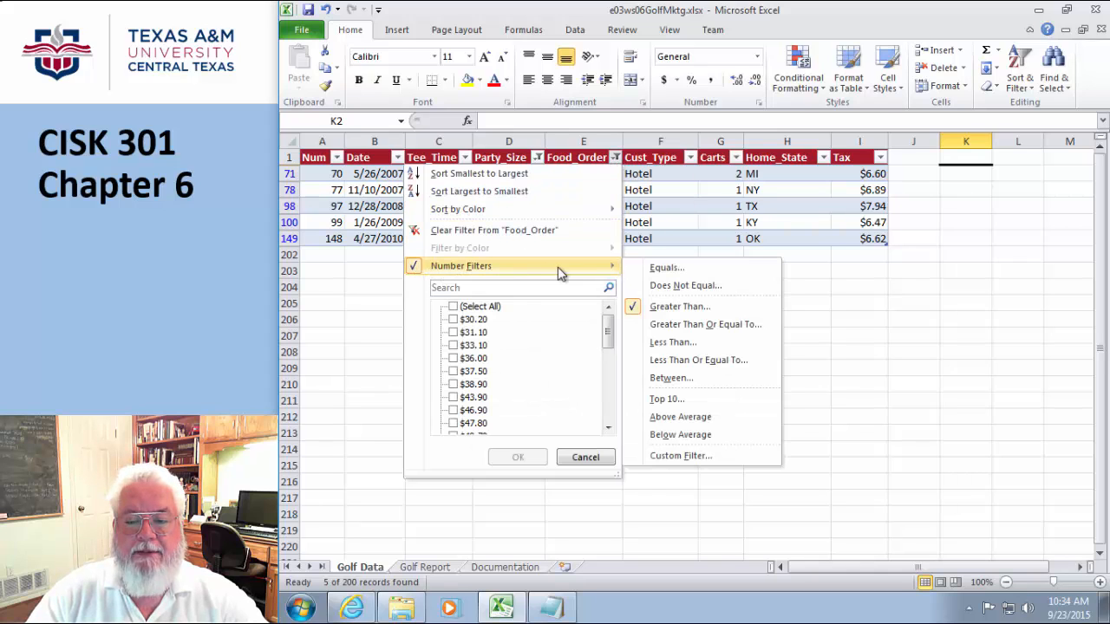
left_click(673, 343)
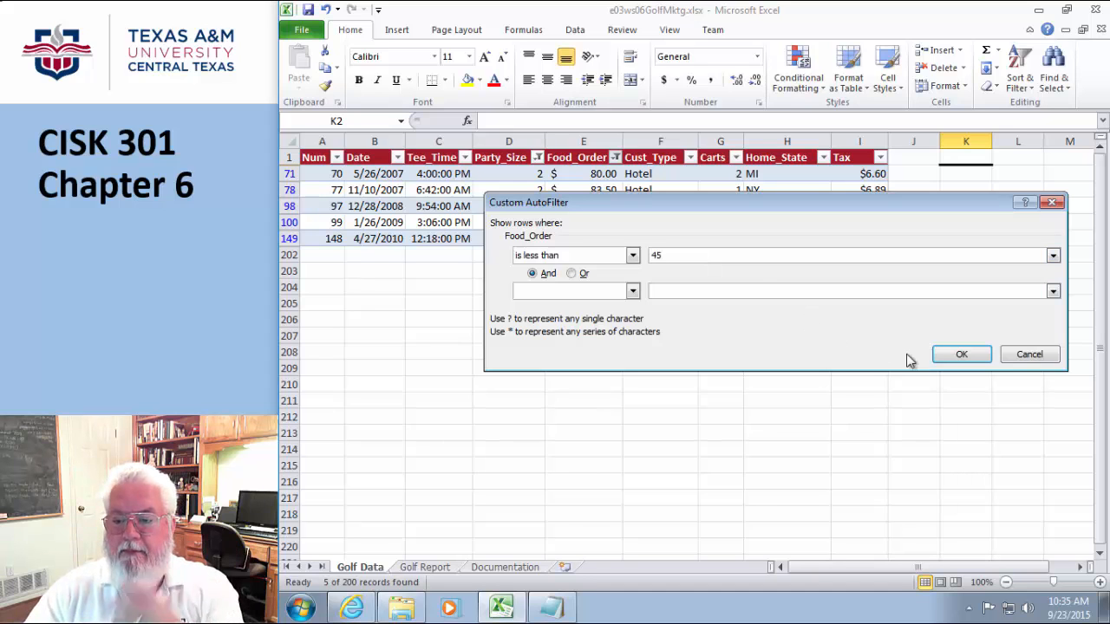
left_click(961, 354)
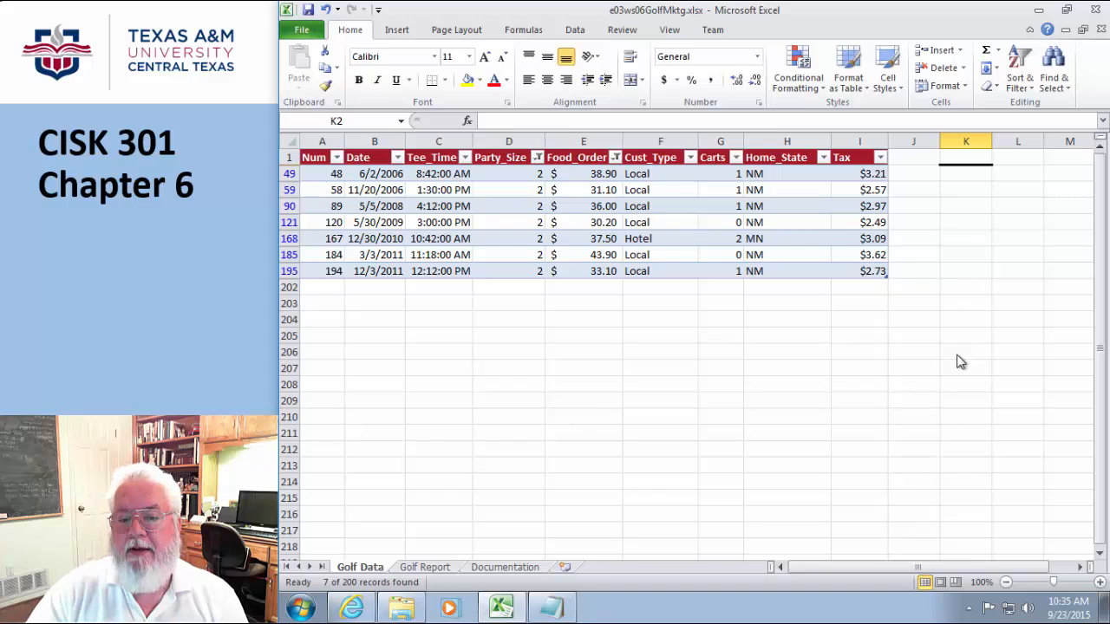
- Apply an Equals number filter with the value 2 to the Party_Size column
left_click(538, 157)
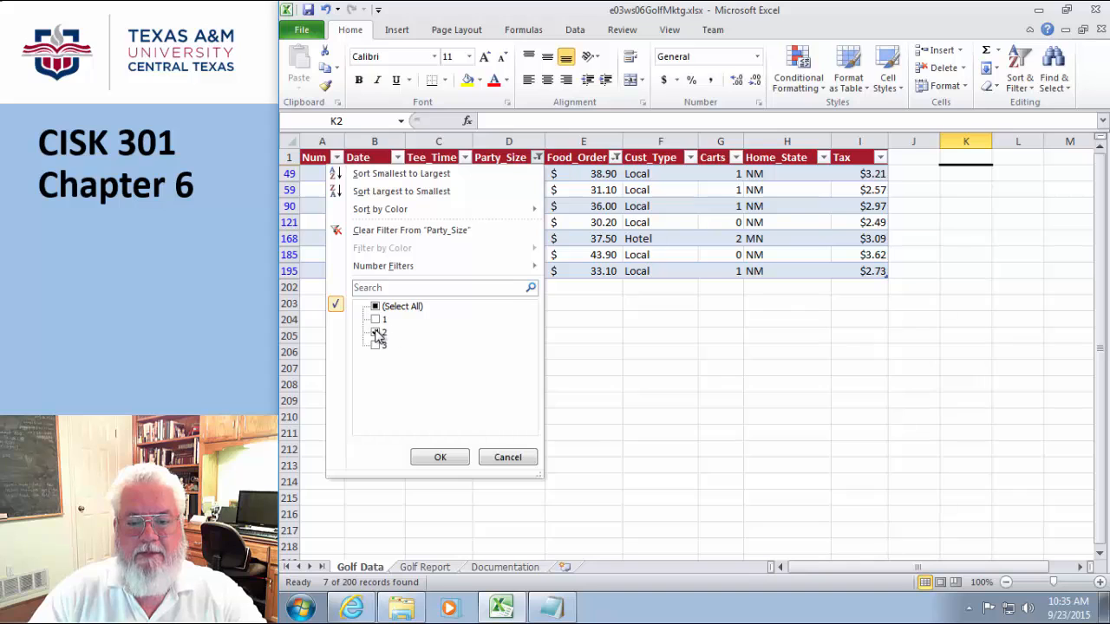
mouse_move(382, 265)
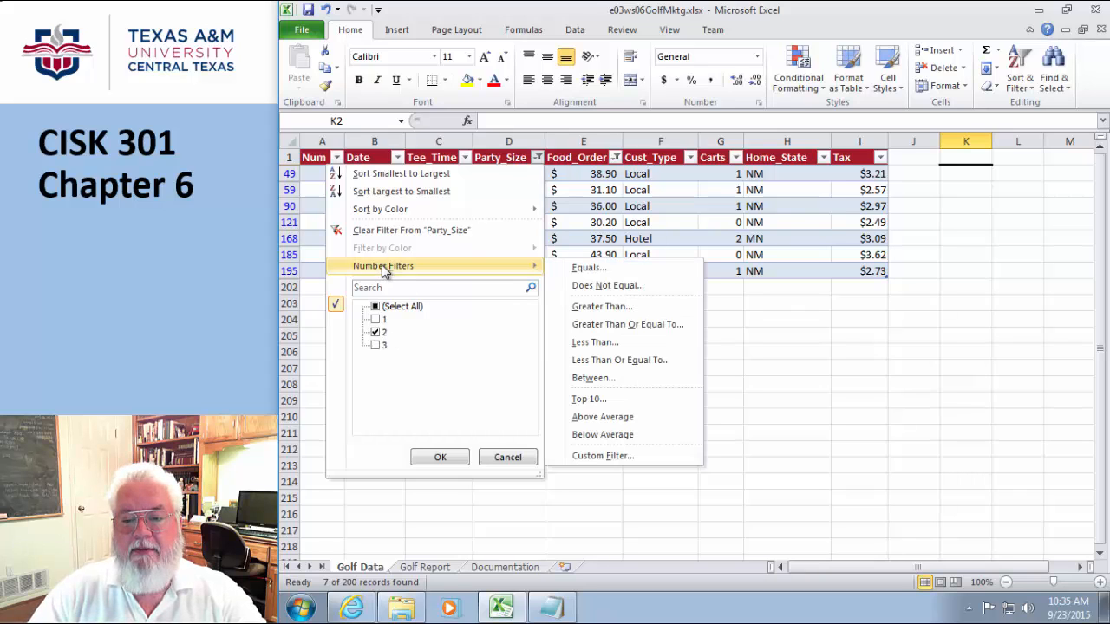
left_click(581, 270)
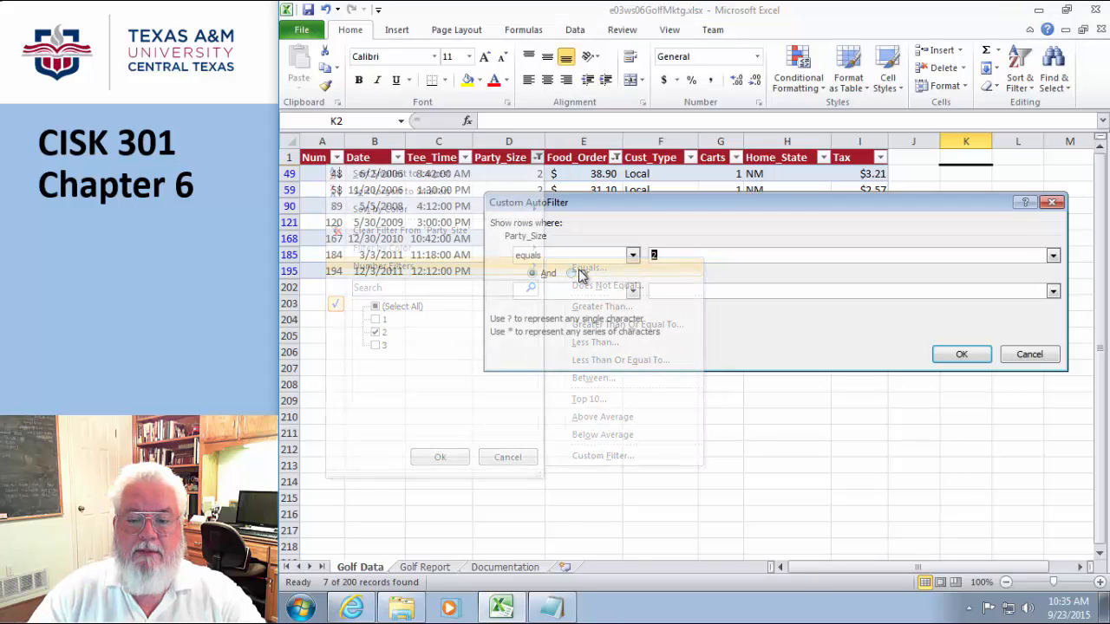
left_click(955, 357)
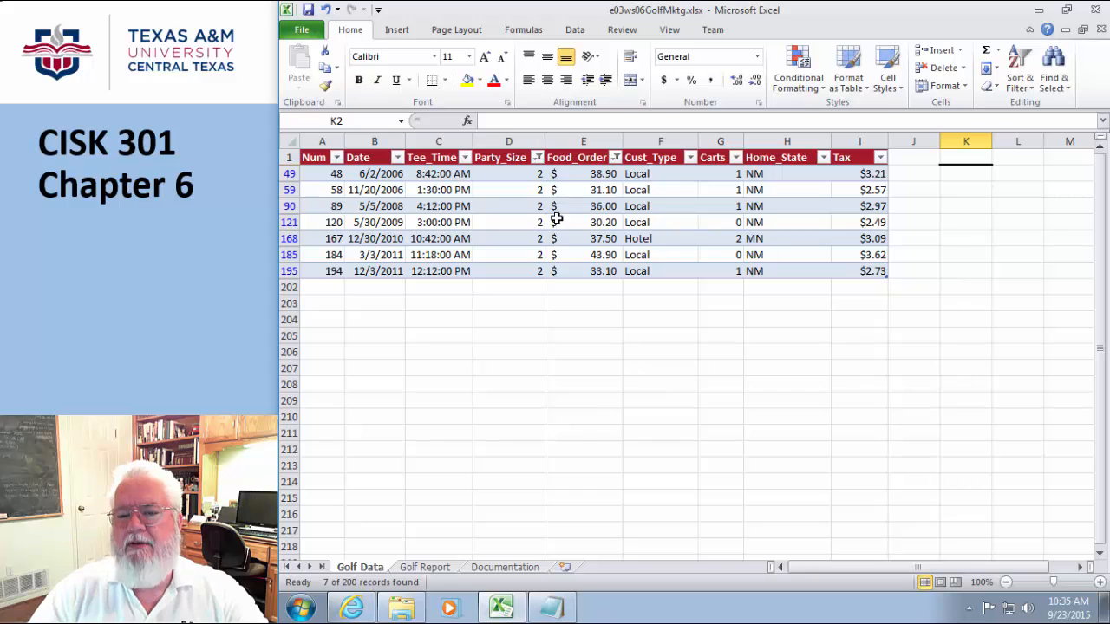
left_click(538, 158)
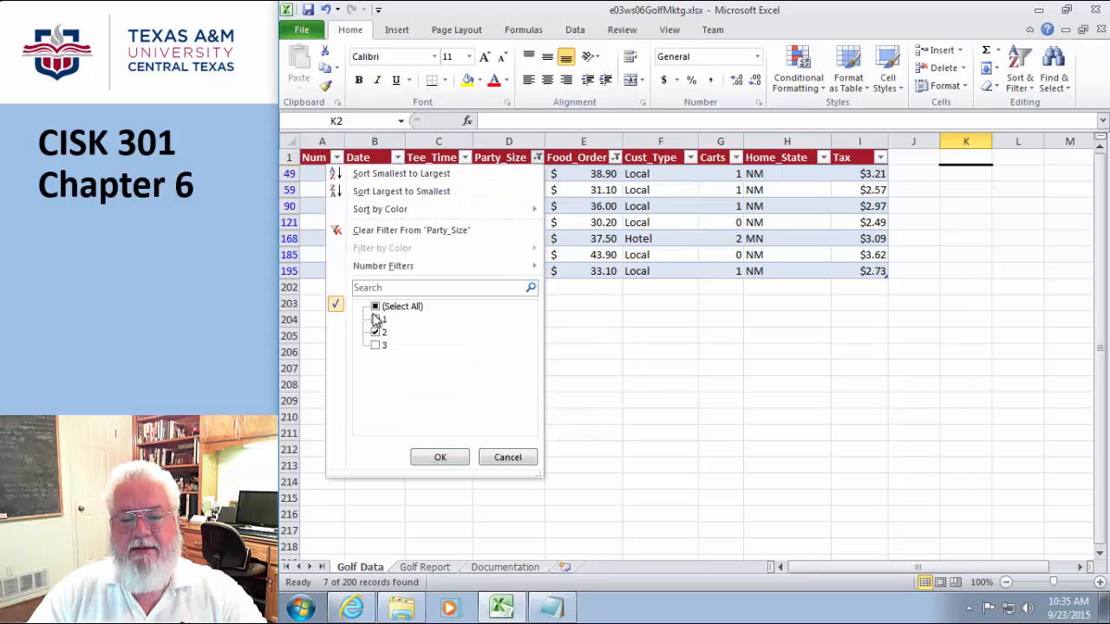
mouse_move(530, 266)
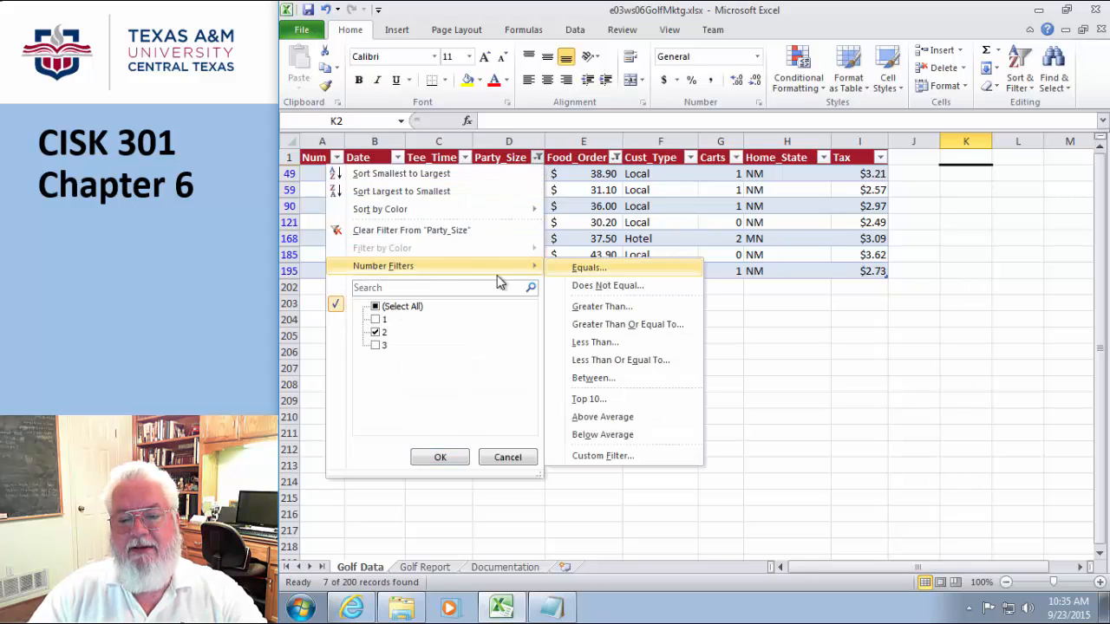
left_click(795, 377)
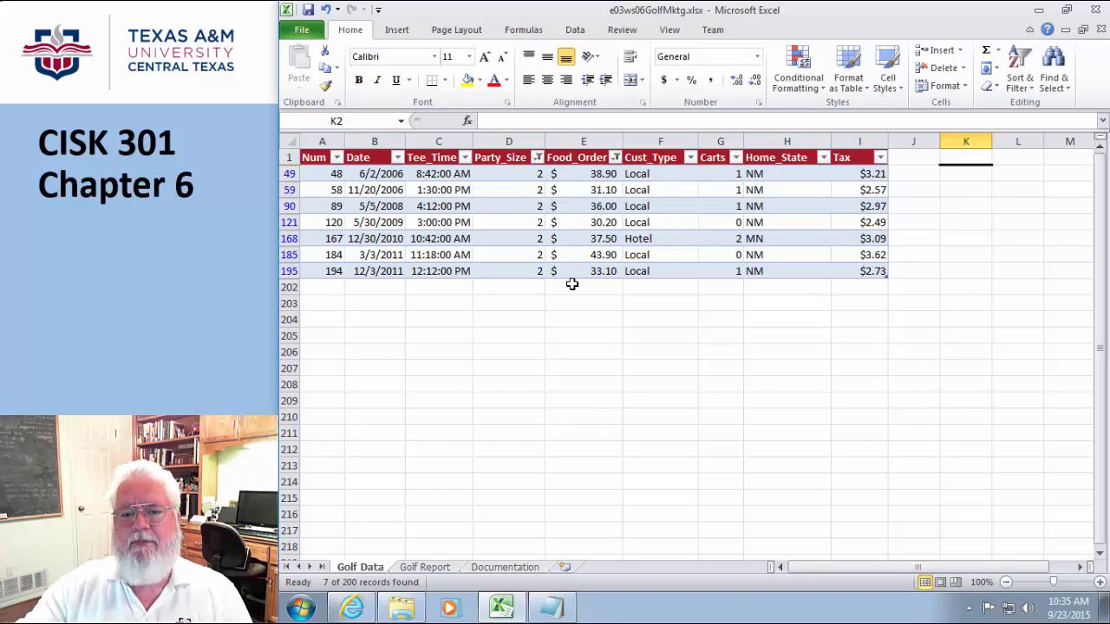
- Clear the filter from the Food_Order column while keeping the Party_Size filter
left_click(616, 158)
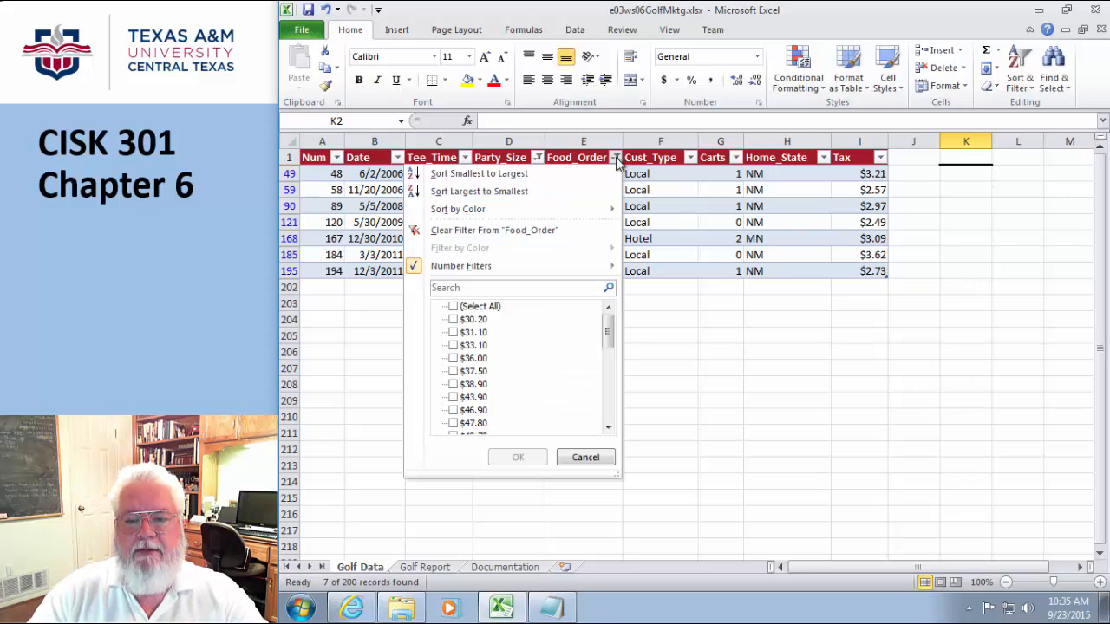
left_click(455, 234)
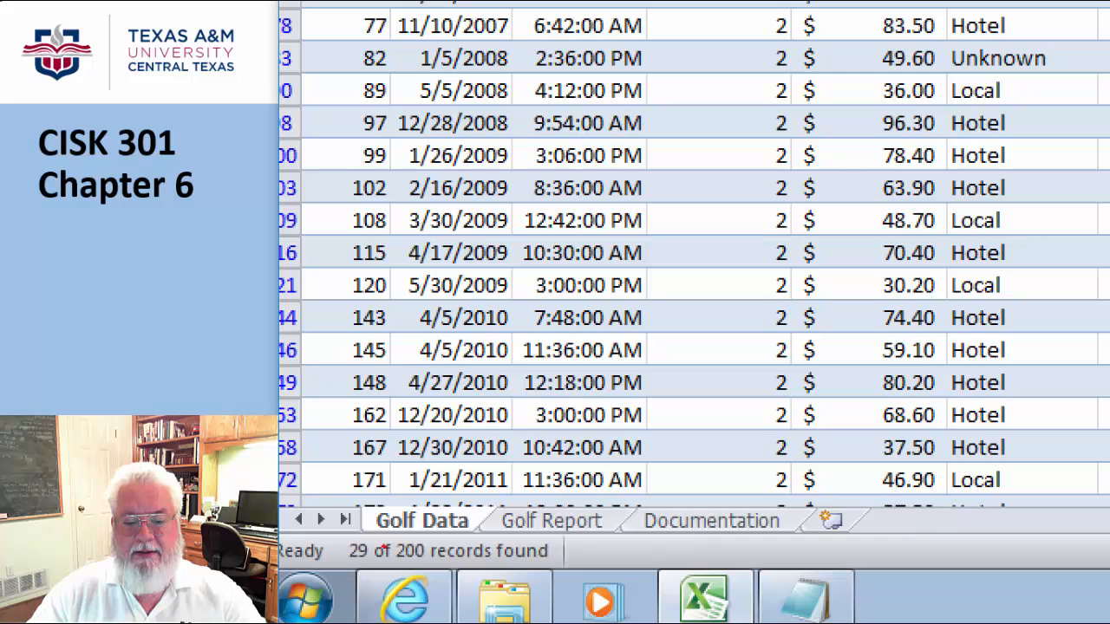
mouse_move(365, 533)
left_mouse_down()
mouse_move(337, 540)
mouse_move(374, 565)
mouse_move(368, 529)
left_mouse_up()
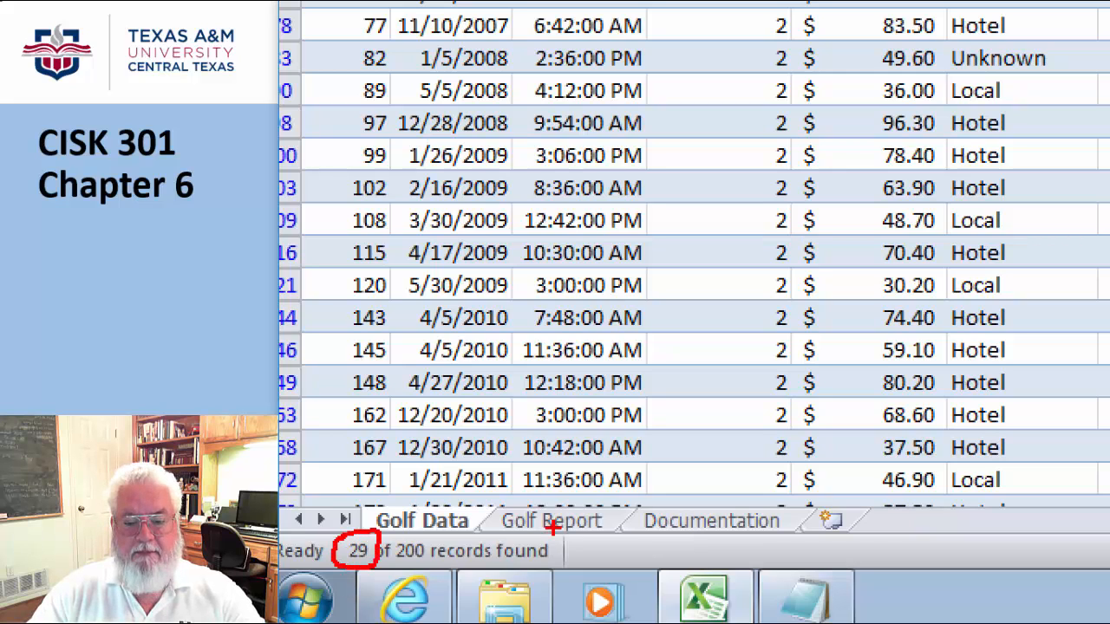
key("Escape")
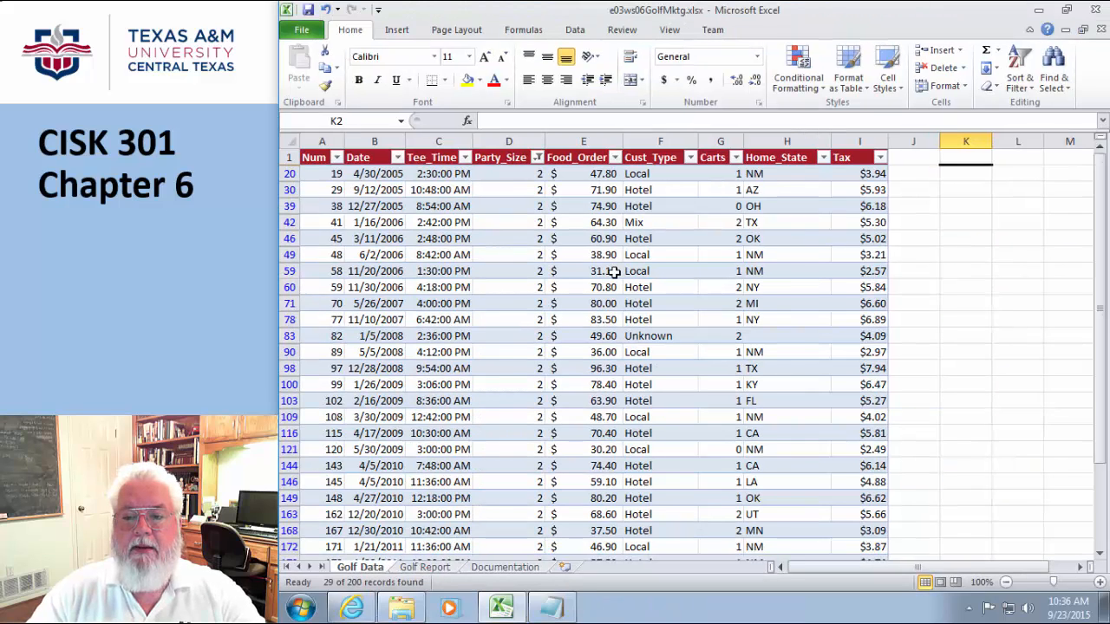
- Add a number filter to the Food_Order column that shows only values greater than 75
left_click(615, 157)
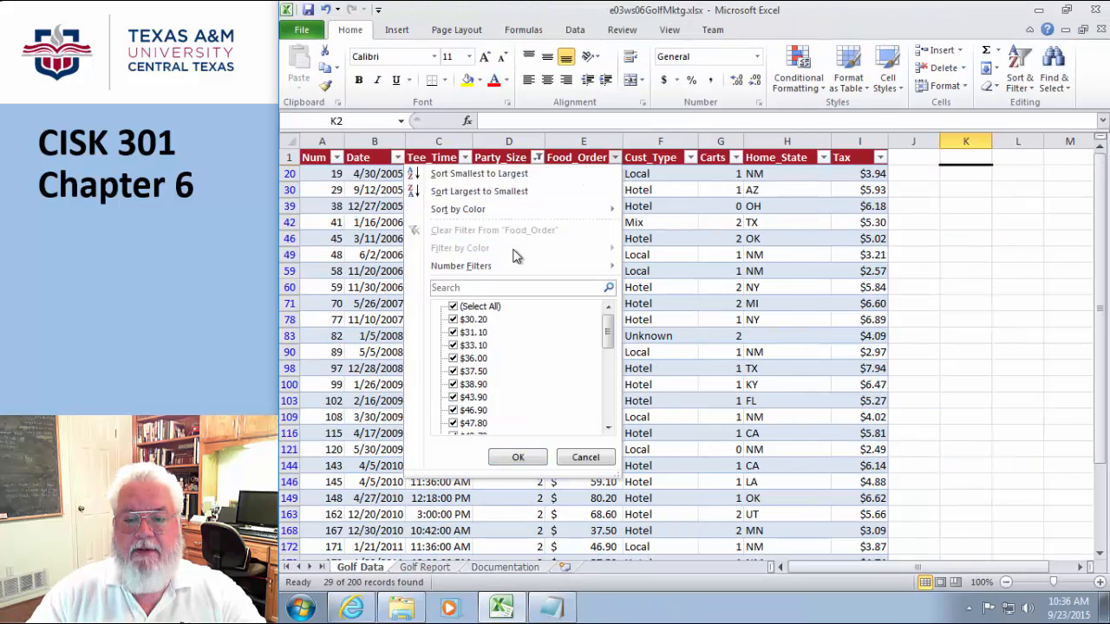
mouse_move(497, 265)
left_click(656, 308)
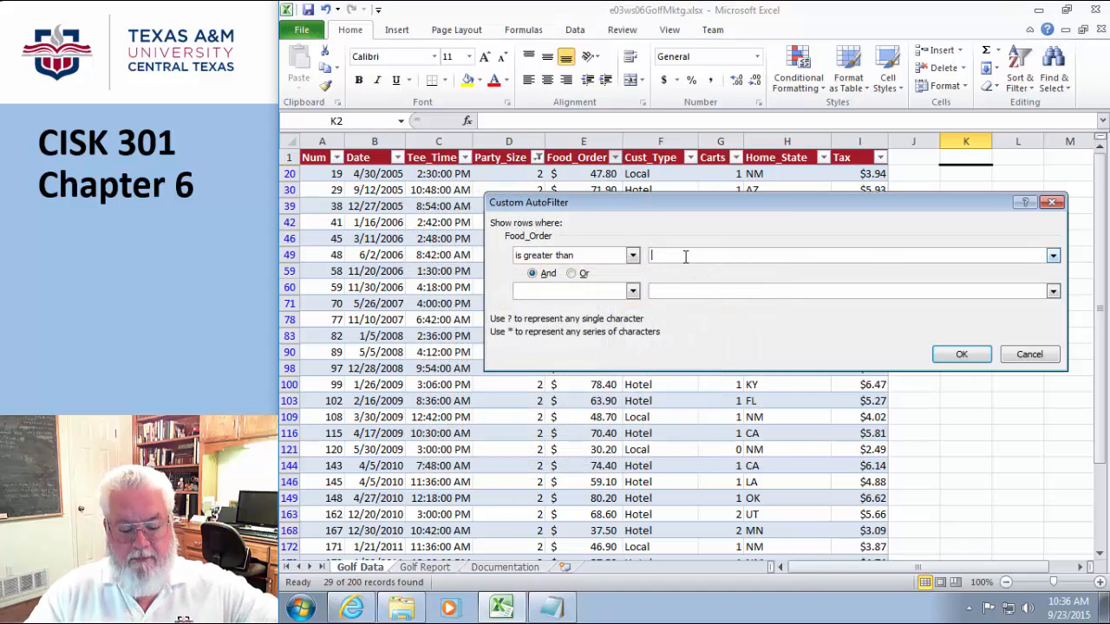
type("75")
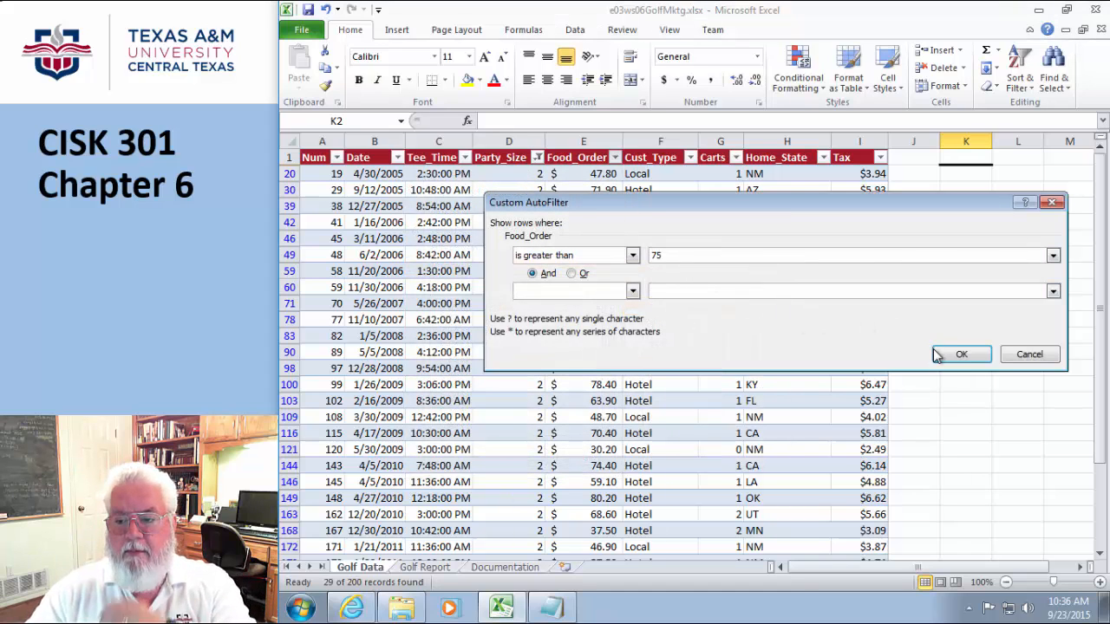
left_click(951, 355)
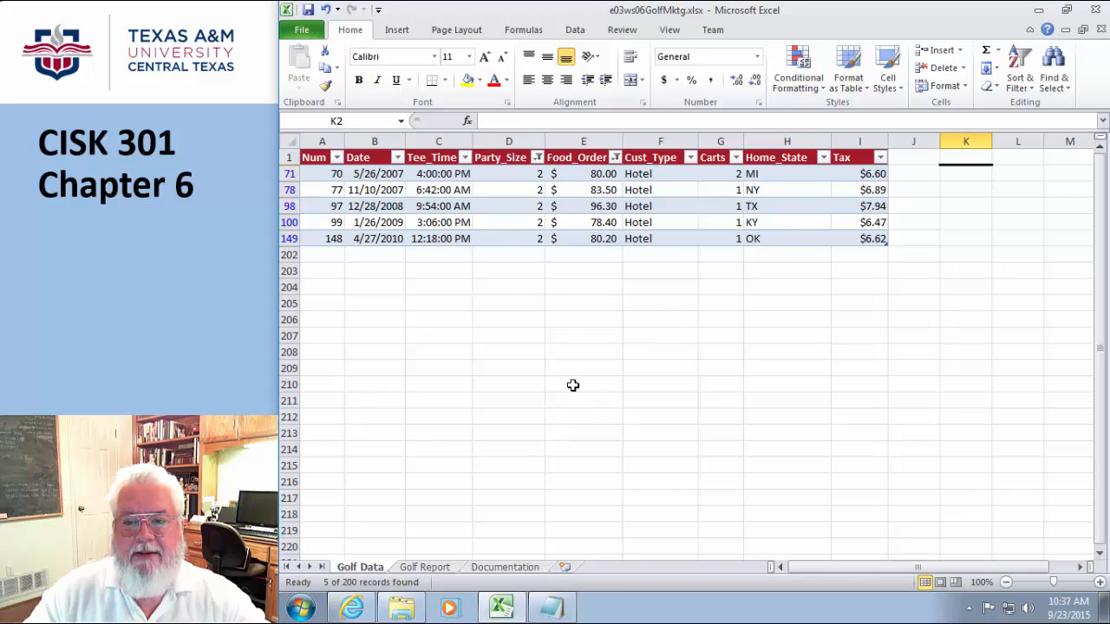
- Clear all filters from the golf table at once
left_click(605, 219)
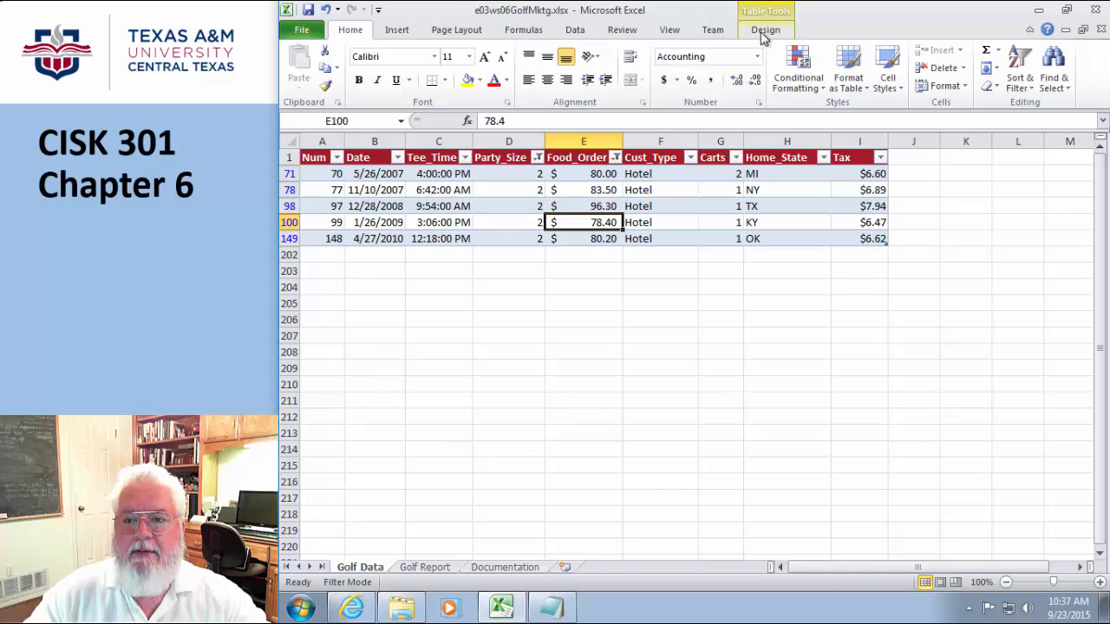
left_click(1021, 92)
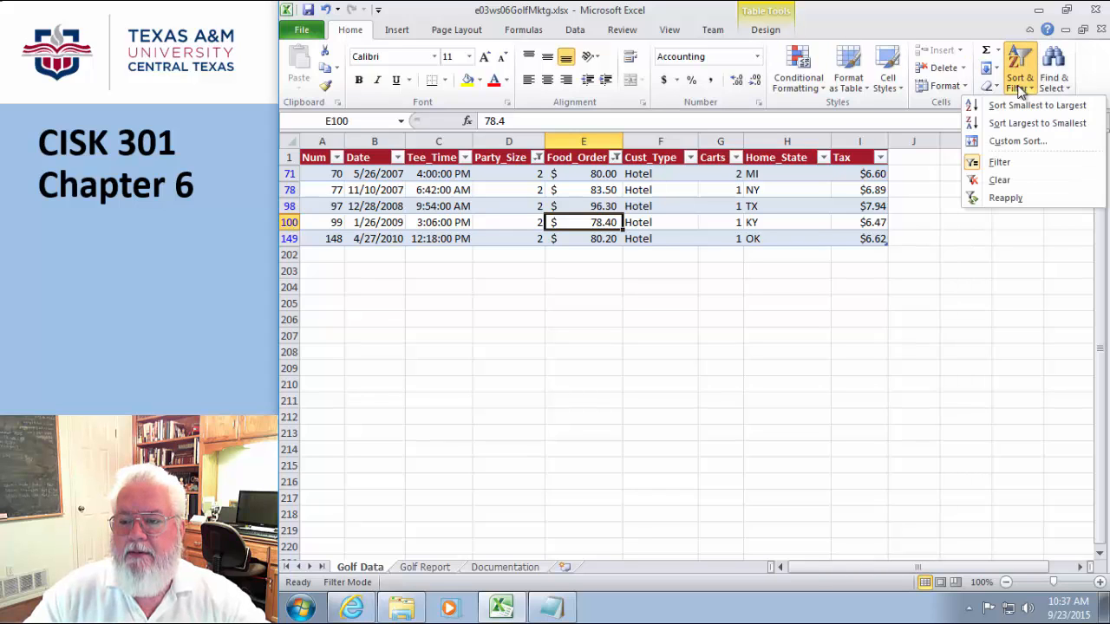
left_click(994, 188)
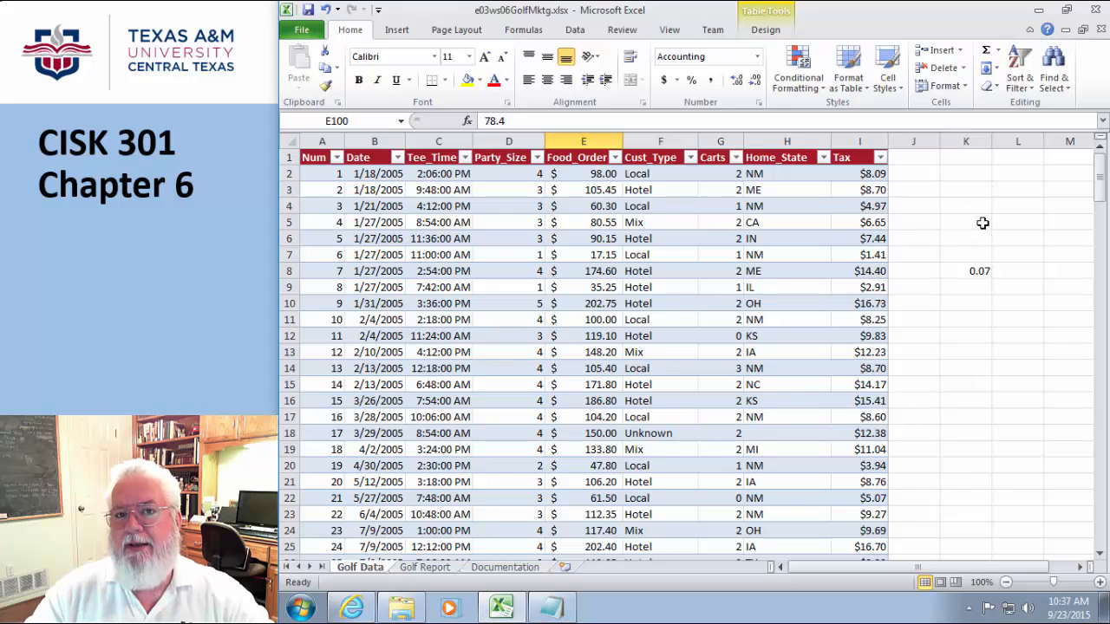
left_click(1032, 86)
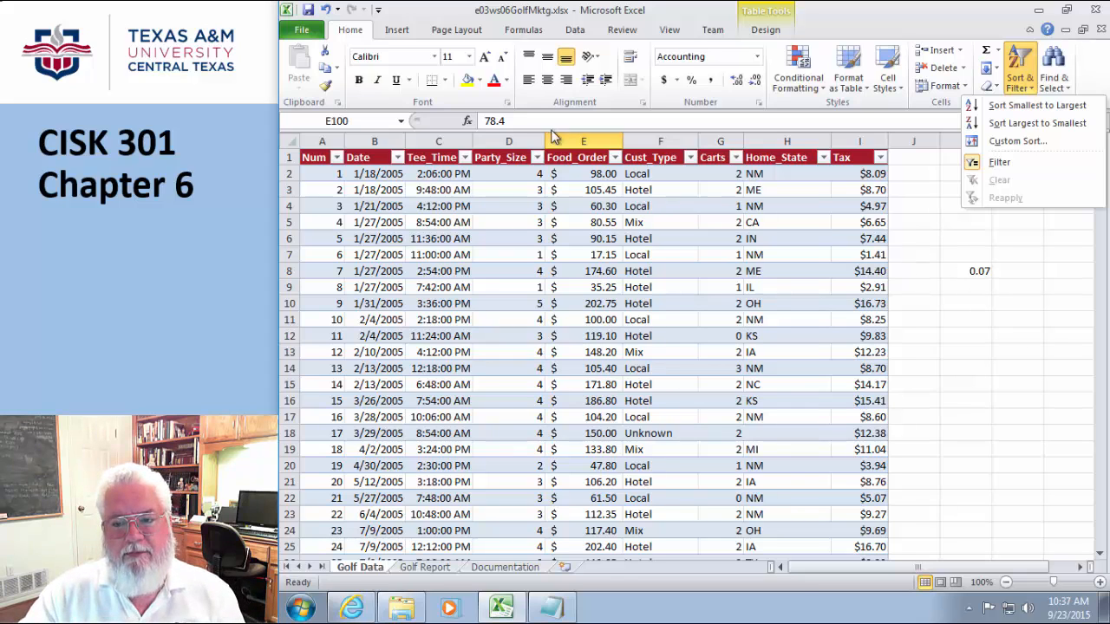
left_click(419, 278)
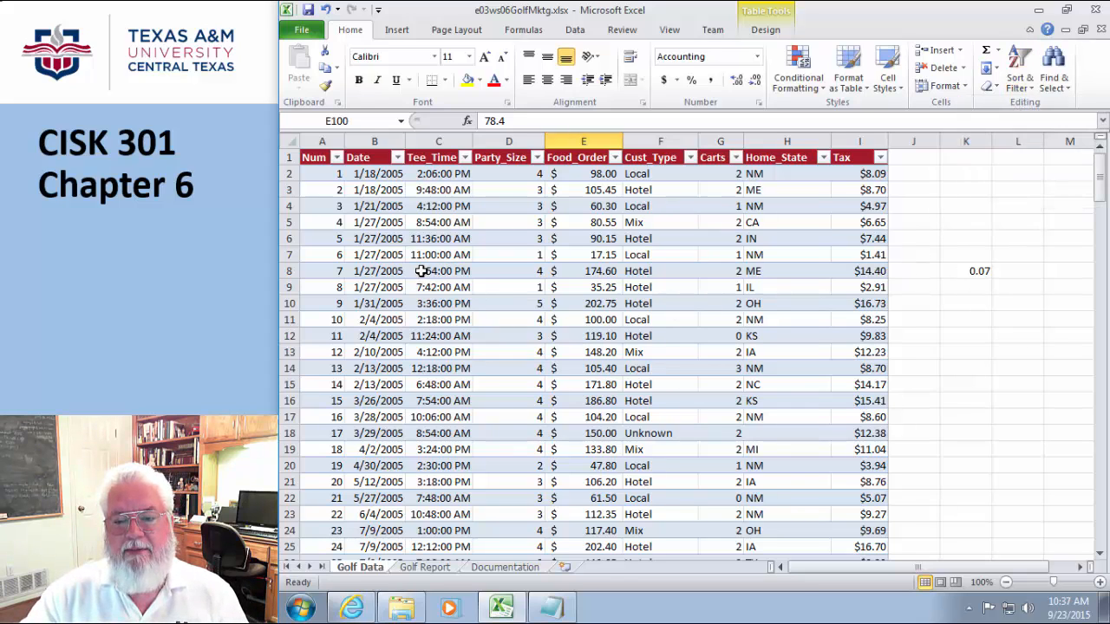
left_click(423, 270)
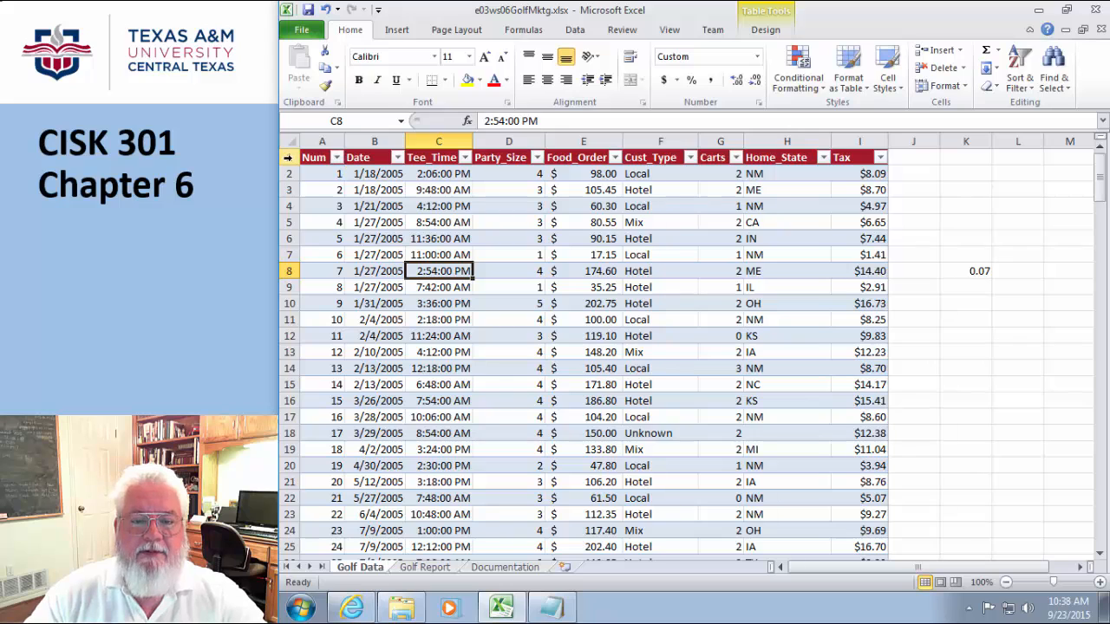
left_click(928, 173)
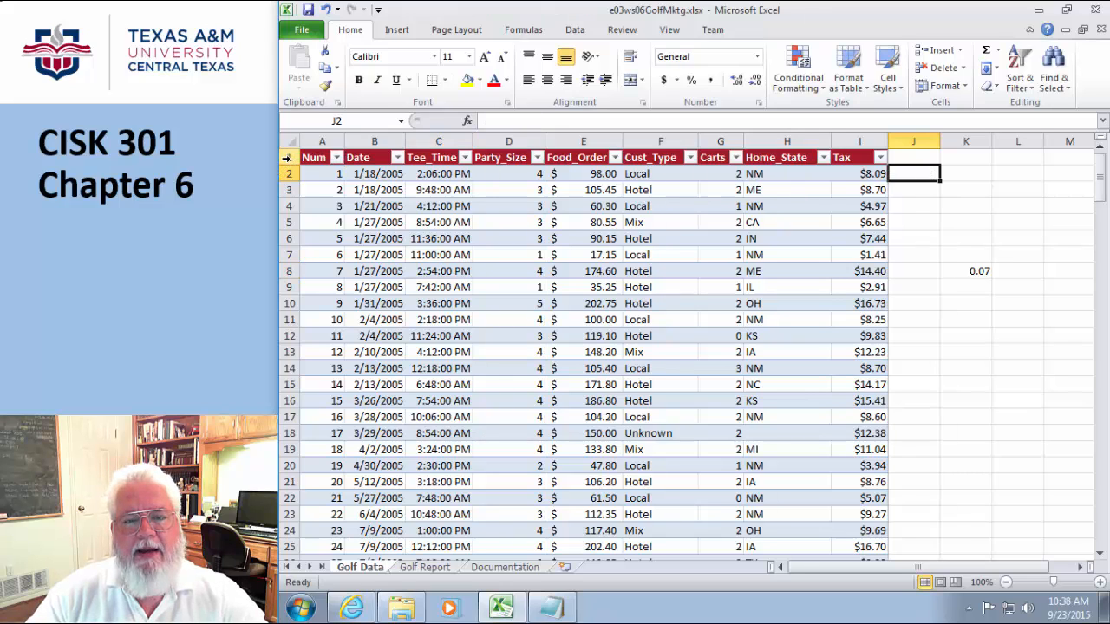
left_click(286, 271)
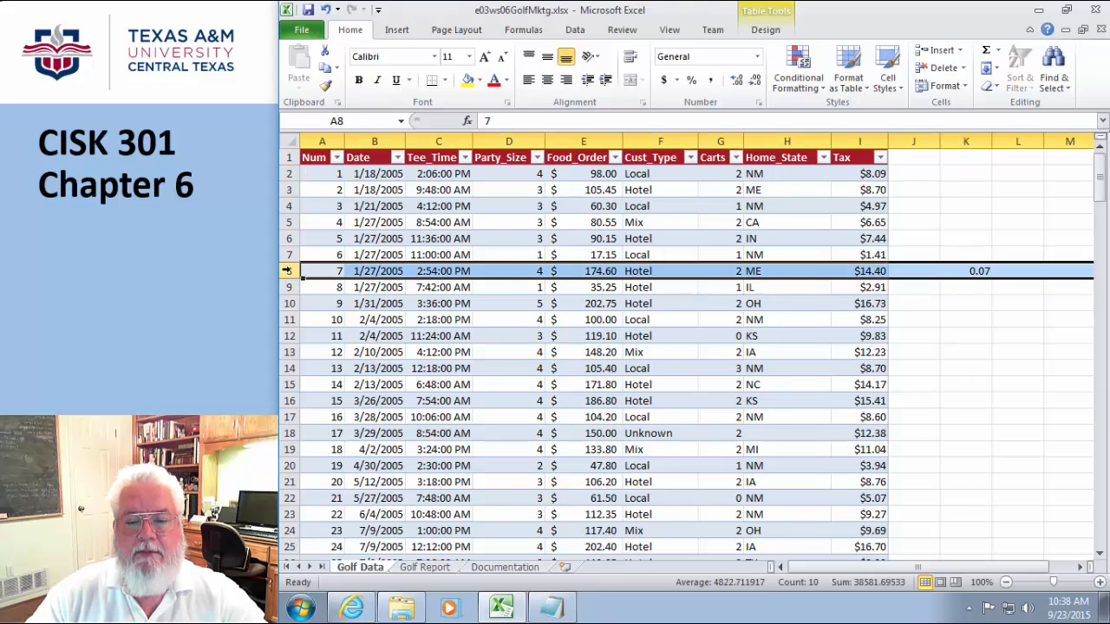
right_click(287, 271)
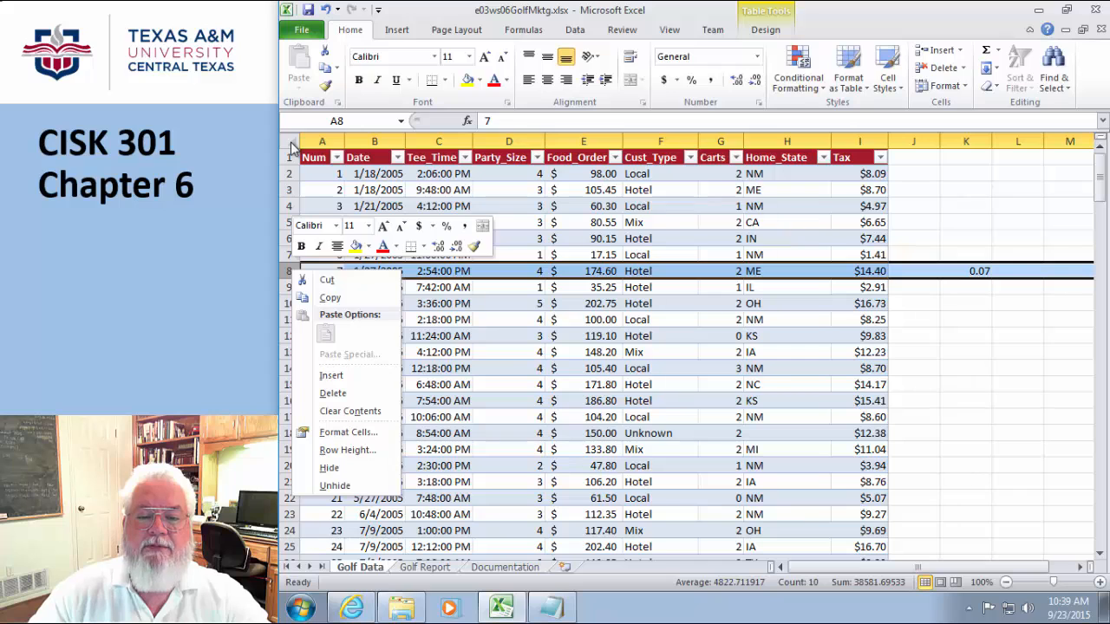
key("Escape")
left_click(1024, 397)
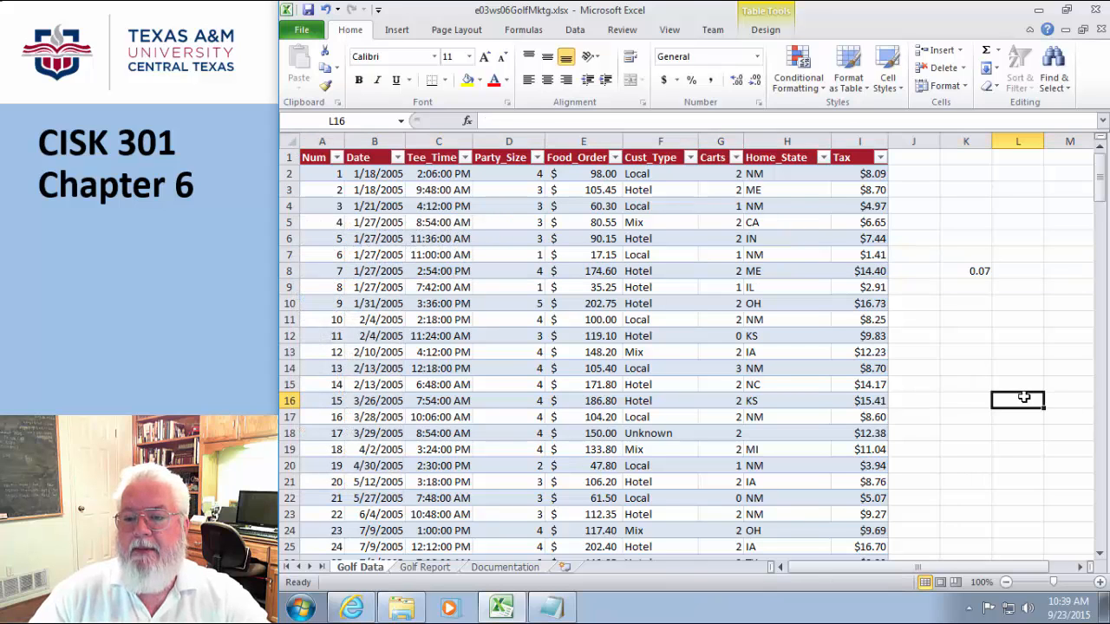
left_click(288, 157)
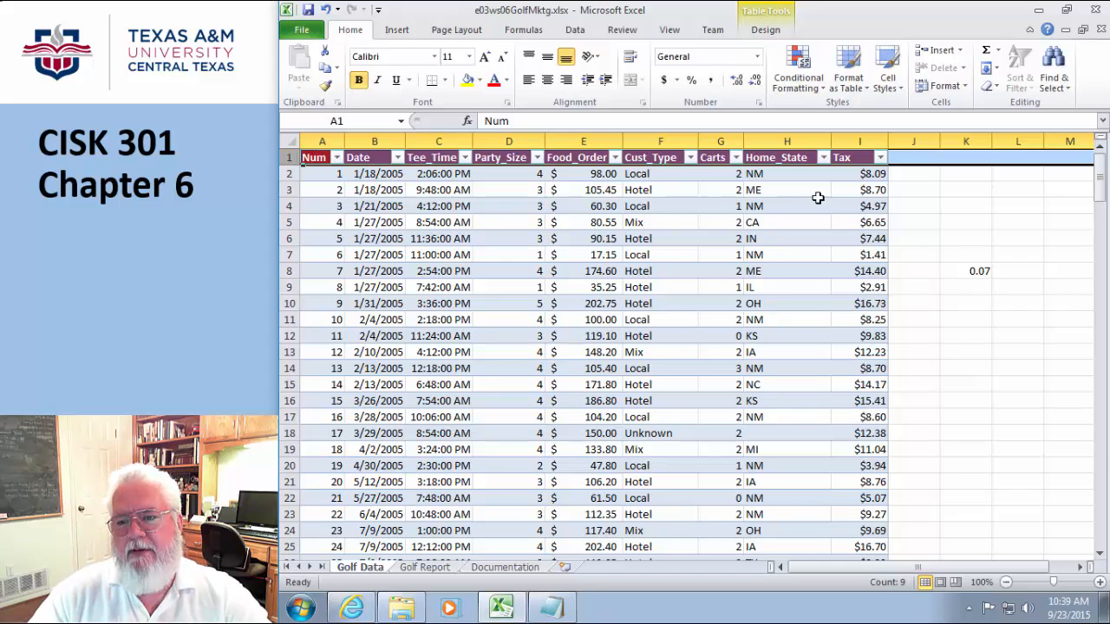
left_click(954, 188)
- Insert seven blank rows above the golf table's header row
left_click_drag(284, 157, 288, 251)
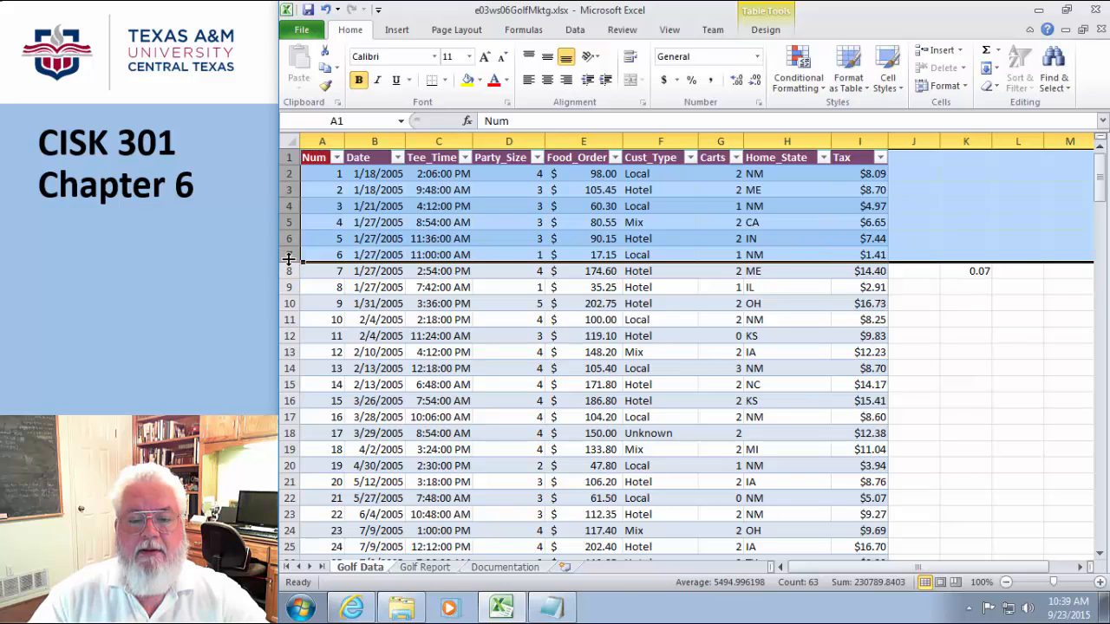
right_click(292, 176)
left_click(334, 282)
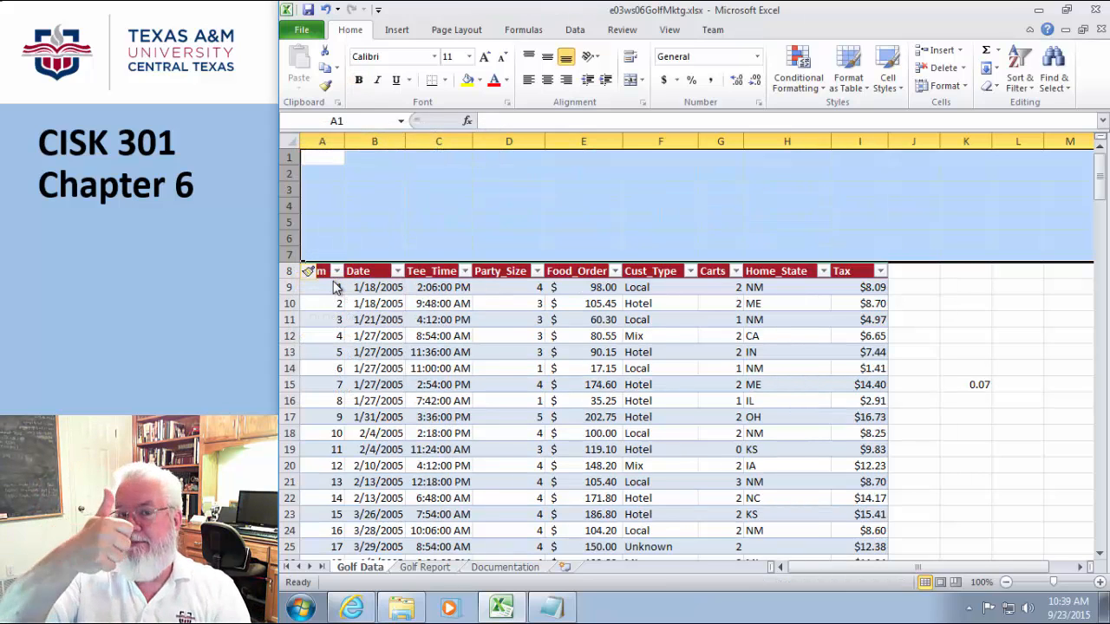
left_click(996, 301)
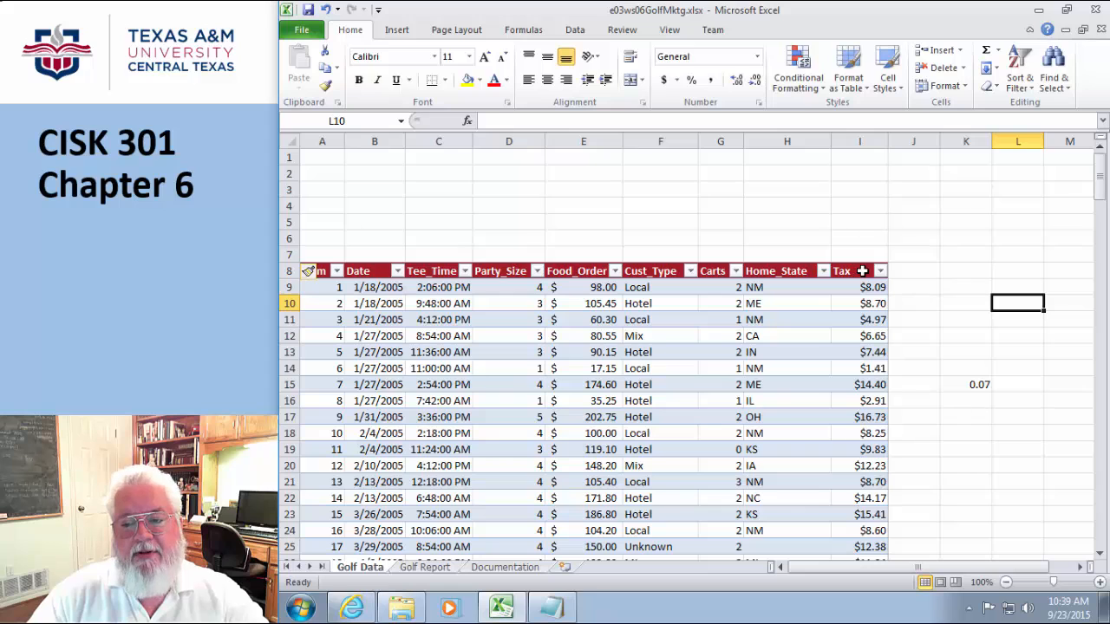
- Copy the table's header row from Num to Tax and paste it into row 1, starting at cell A1
left_click_drag(863, 272, 332, 271)
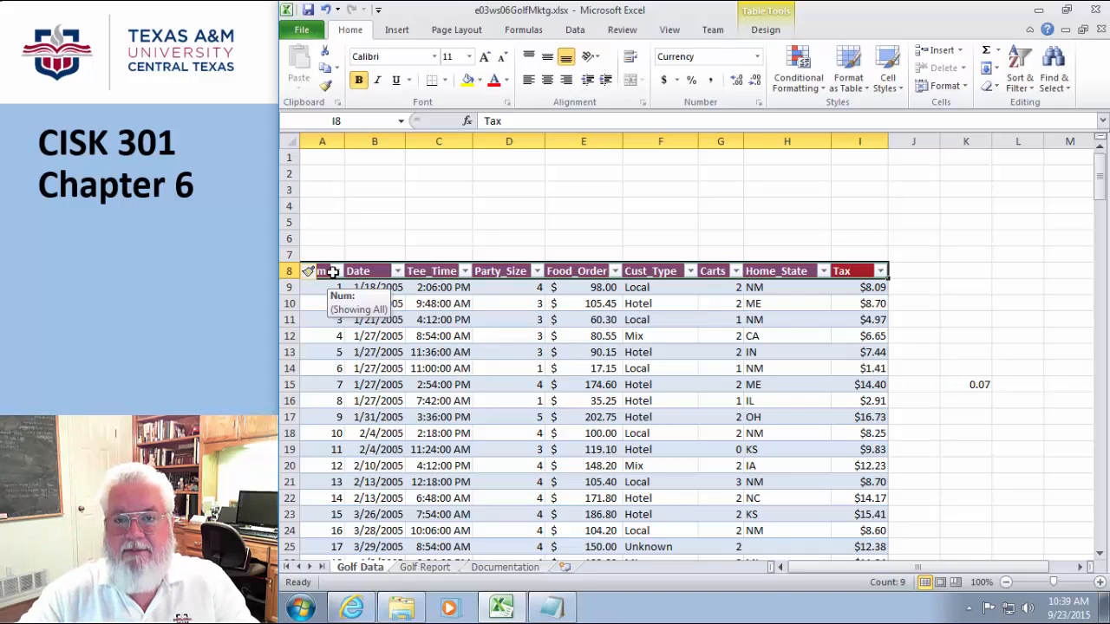
key("ctrl+c")
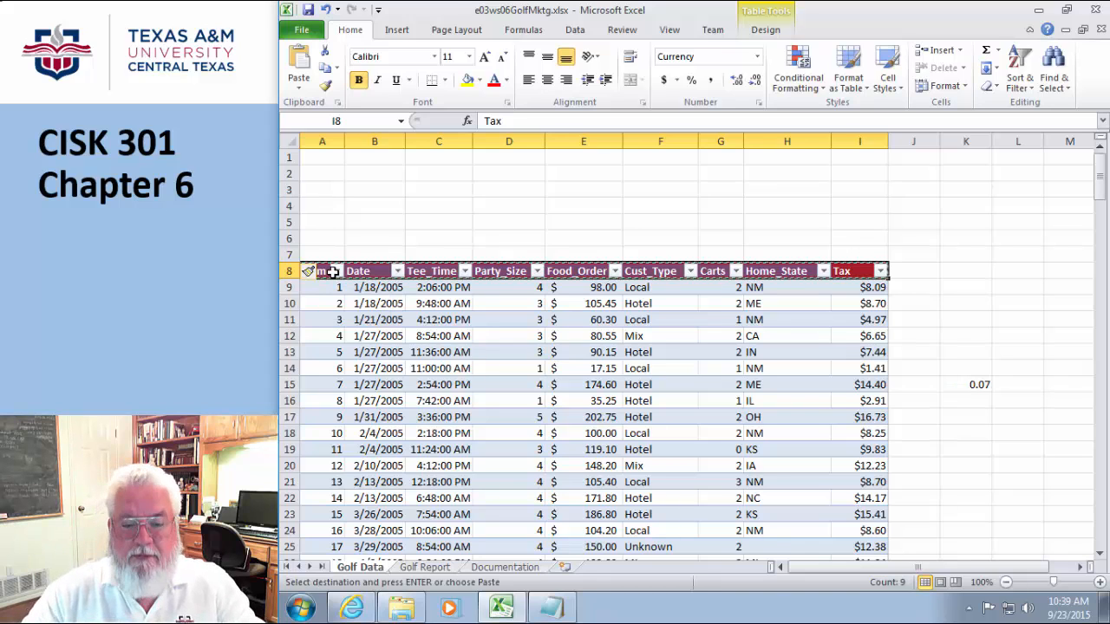
left_click(311, 157)
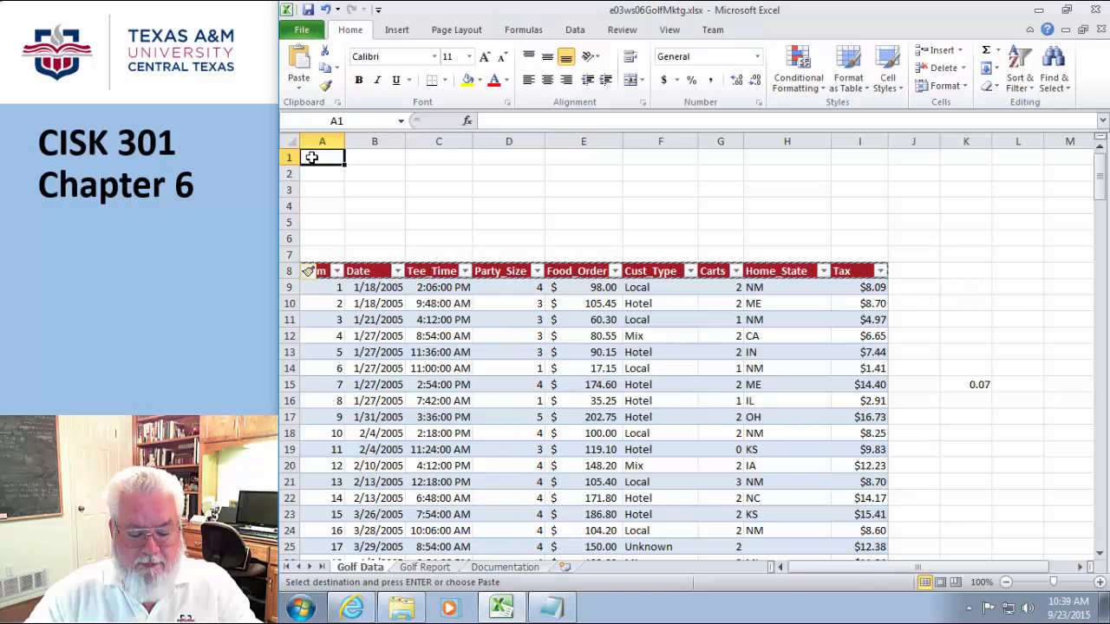
key("ctrl+v")
left_click(412, 191)
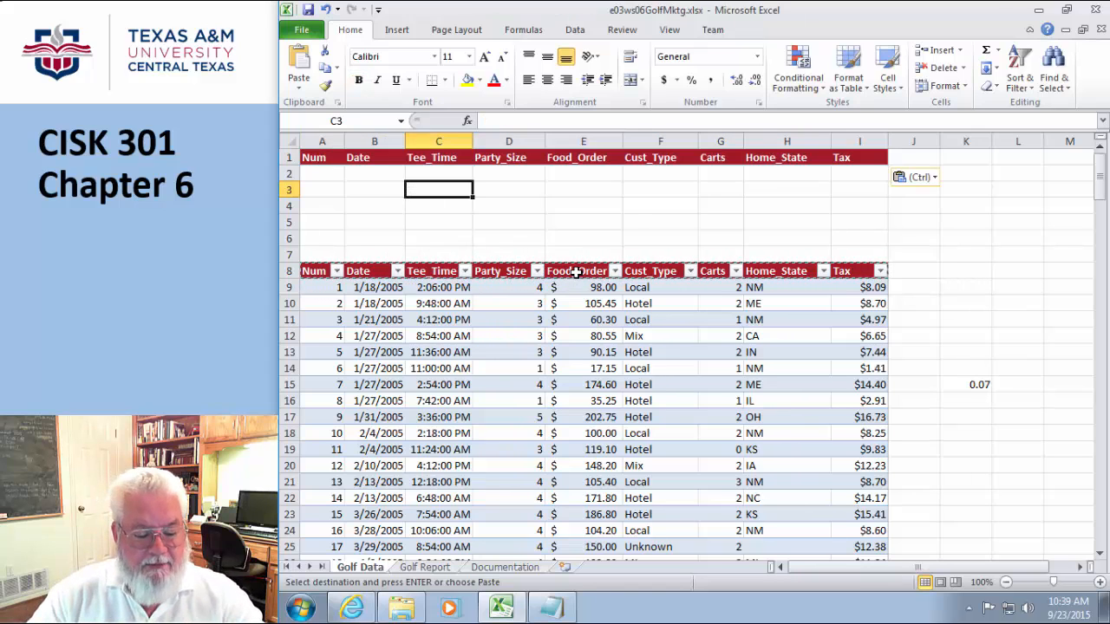
key("Escape")
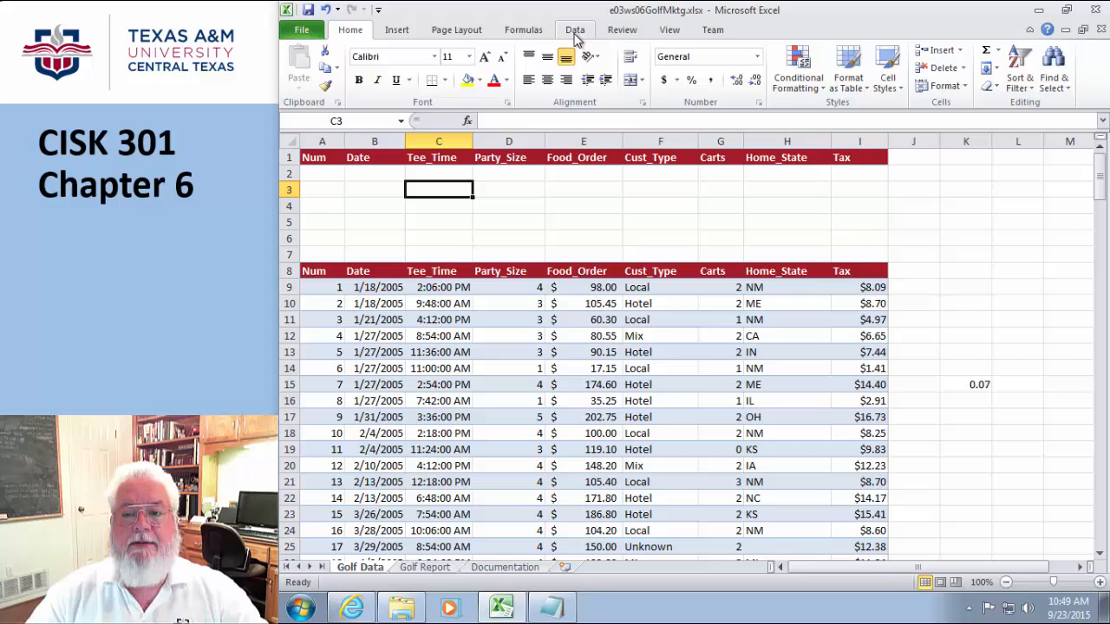
- Start an Advanced Filter and set its list range to the entire golf table including headers, Table1[#All]
left_click(575, 33)
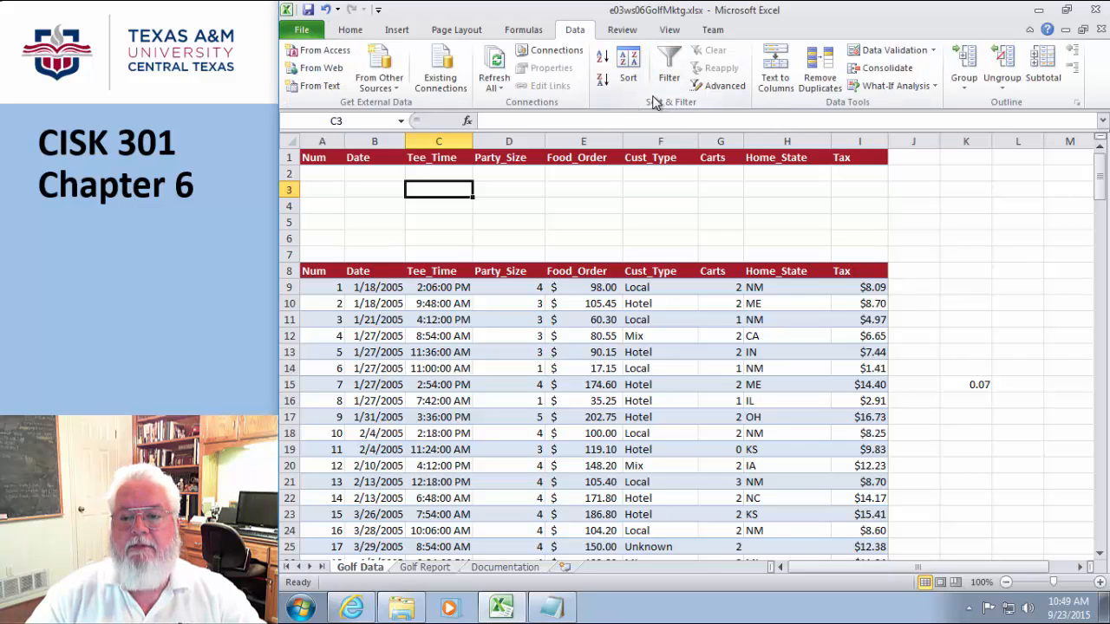
left_click(713, 86)
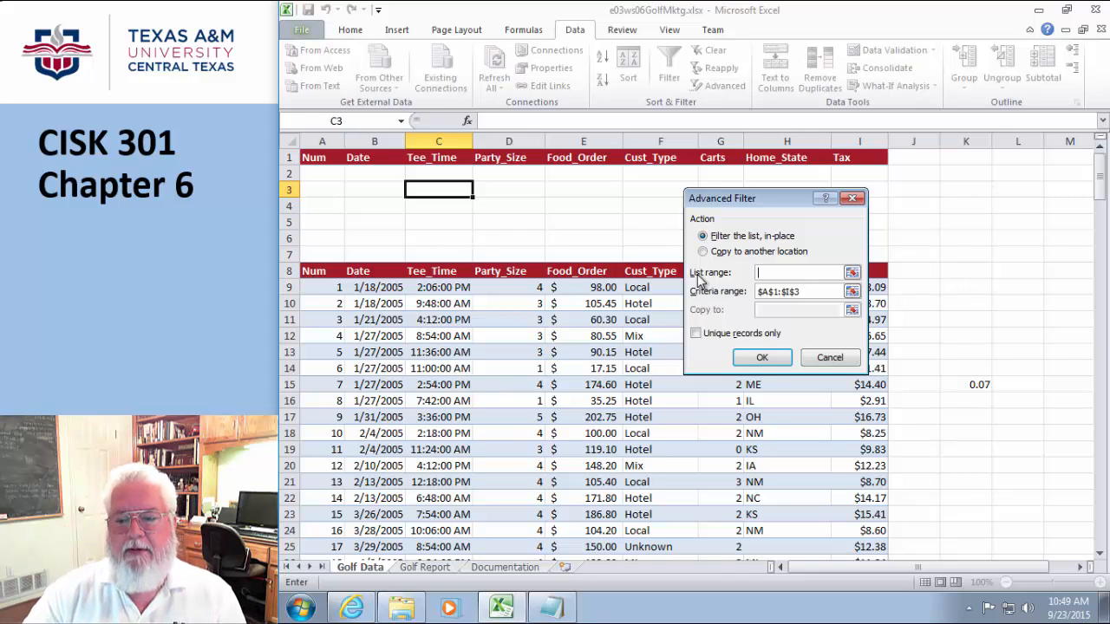
left_click(853, 274)
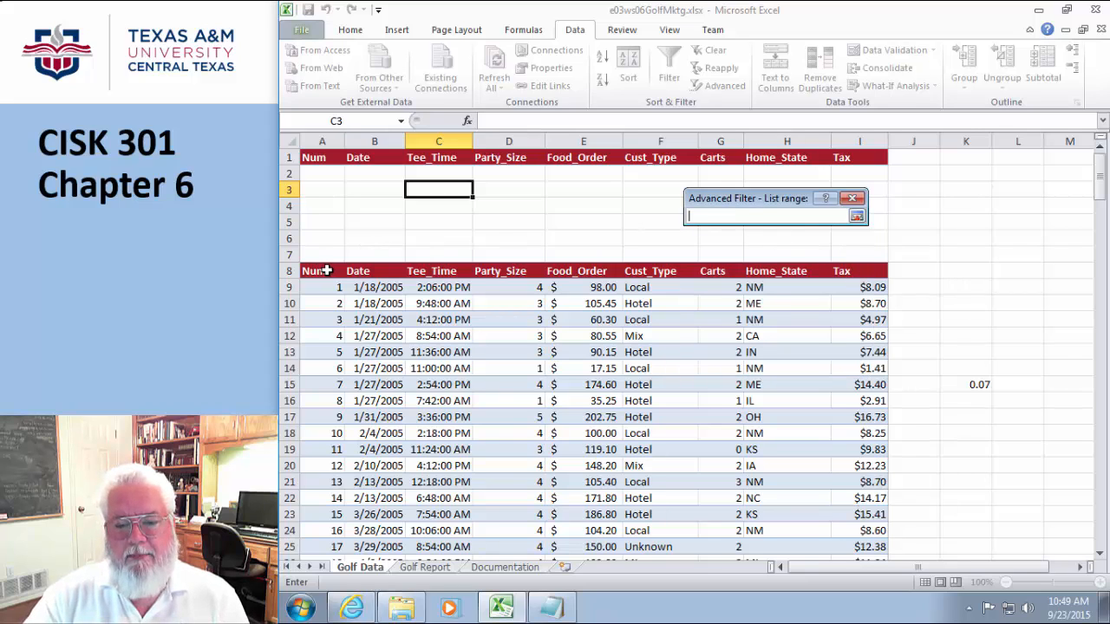
left_click_drag(312, 271, 848, 530)
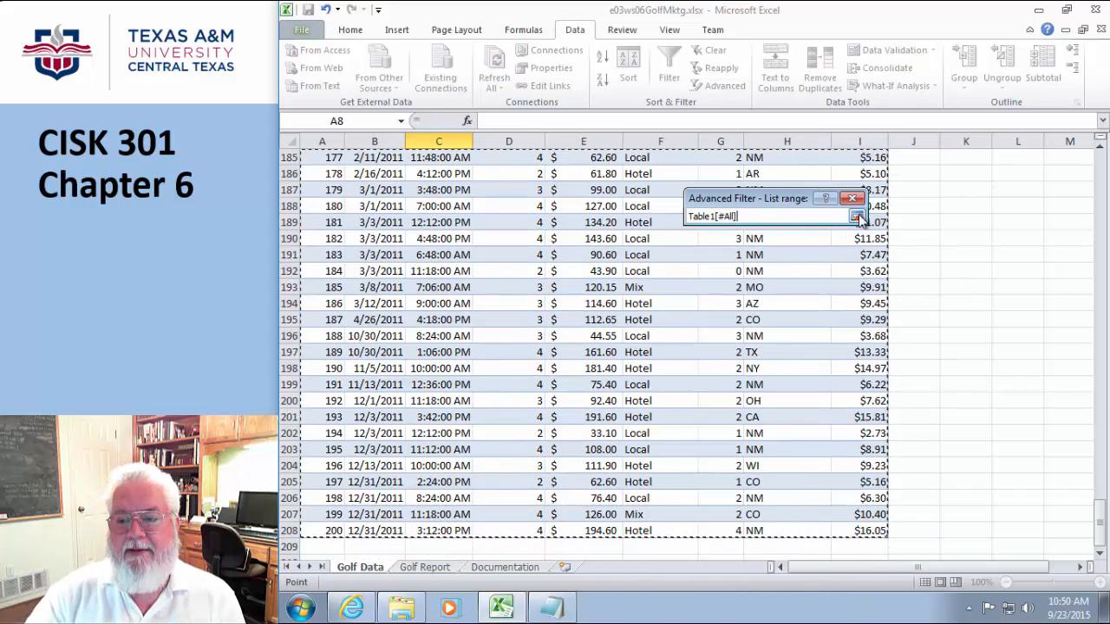
left_click(857, 217)
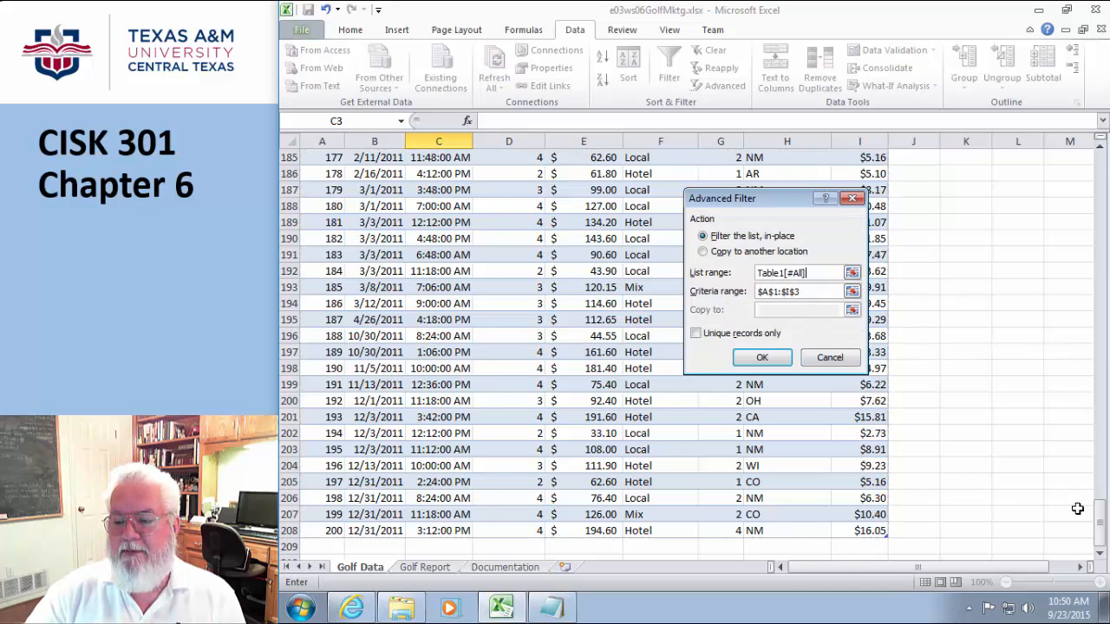
- Replace the Advanced Filter's criteria range with A1:I2, the copied headers plus one blank row, and apply the filter in place
left_click_drag(1103, 519, 1096, 154)
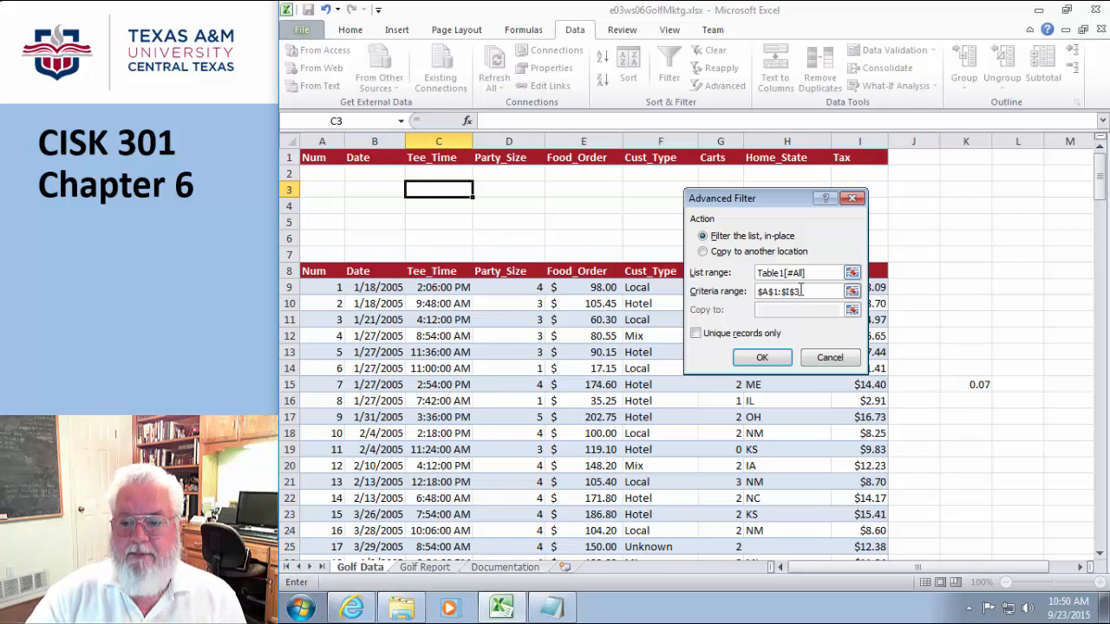
left_click(815, 291)
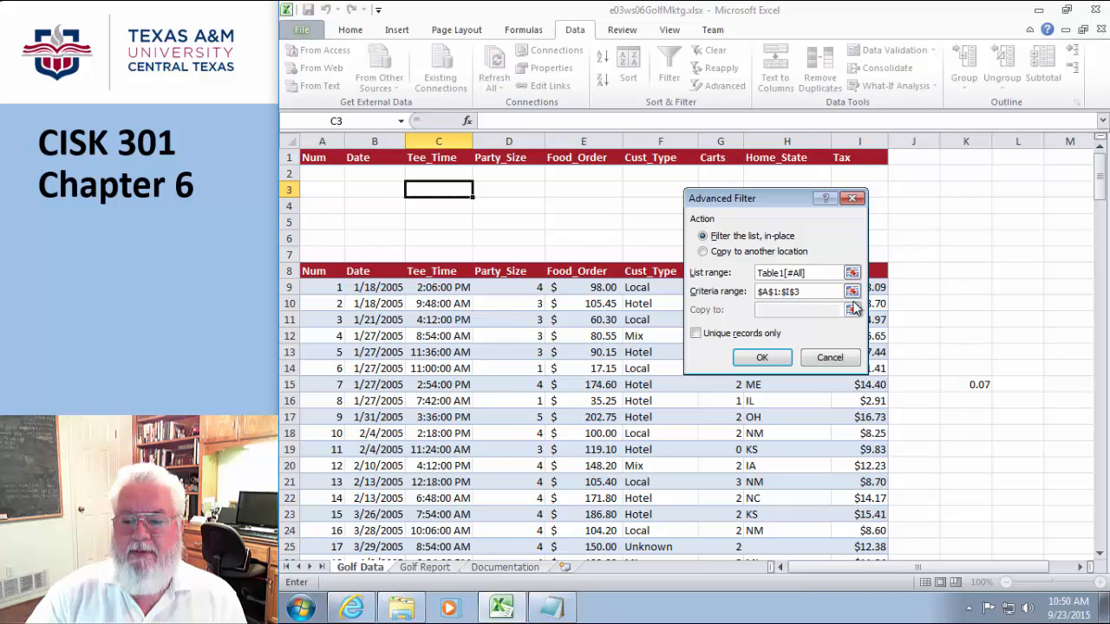
left_click_drag(811, 291, 699, 288)
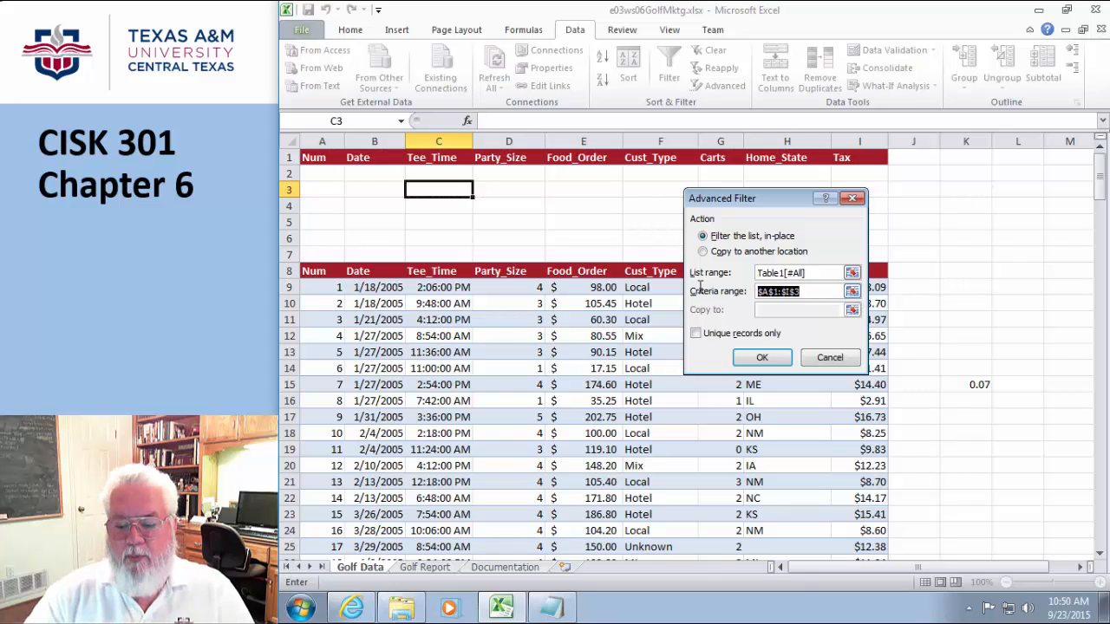
key("Delete")
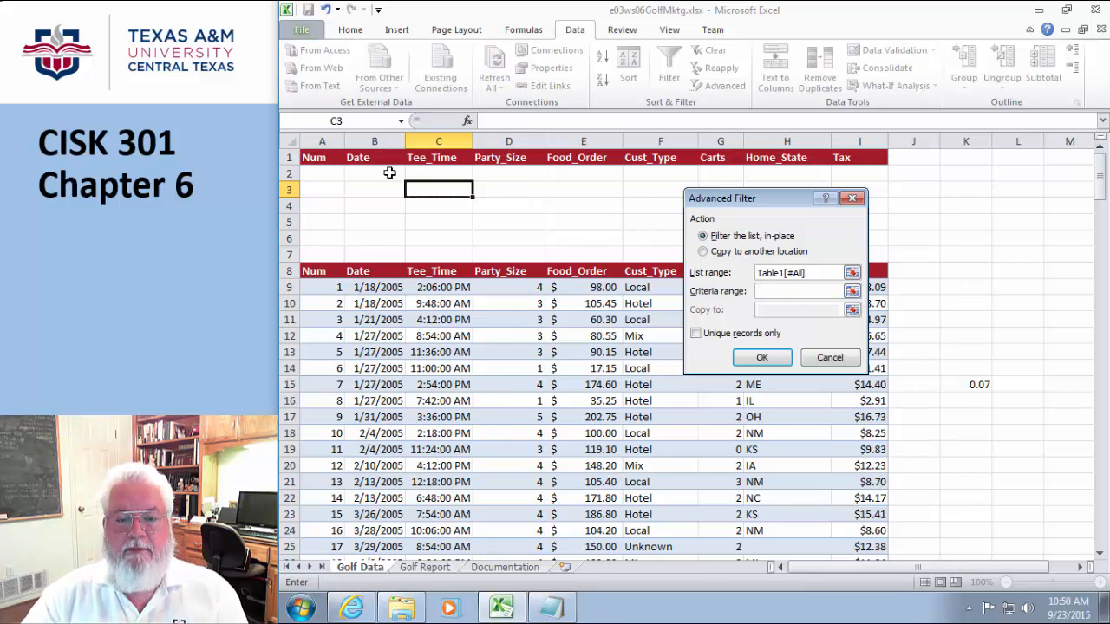
left_click_drag(322, 159, 863, 180)
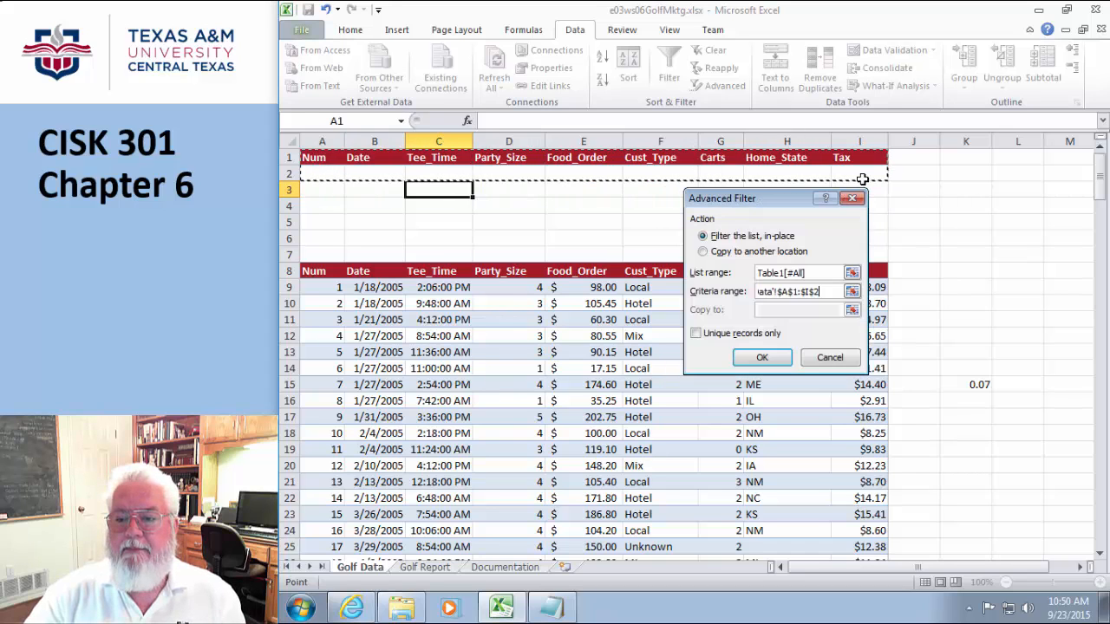
left_click(761, 358)
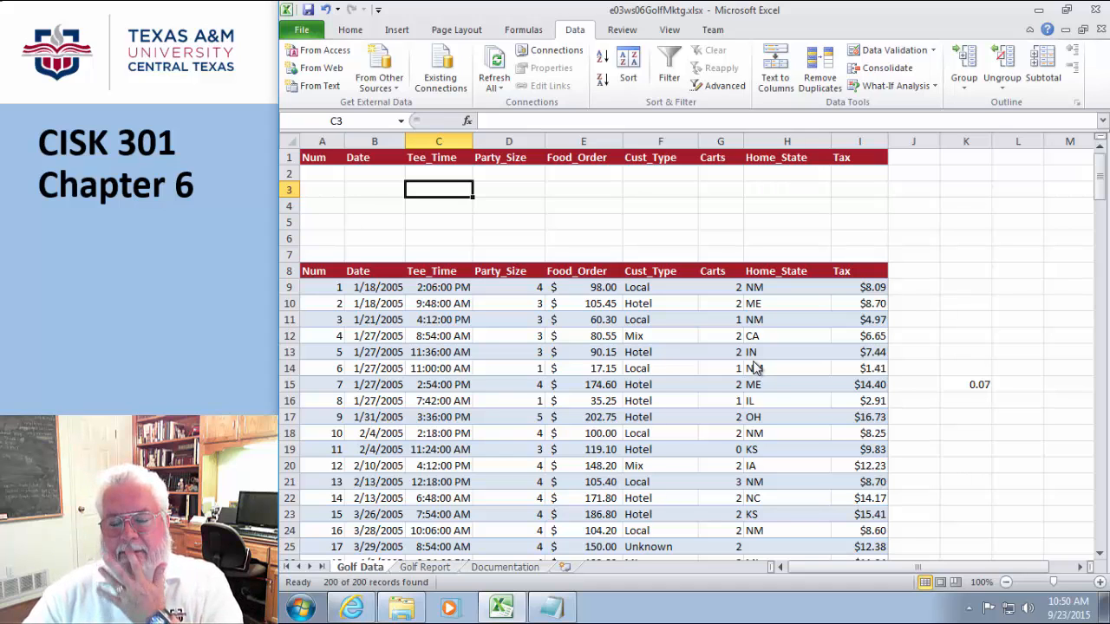
- Enter Local as the Cust_Type criterion in F2 and run the Advanced Filter in place with criteria range A1:I2
left_click(643, 173)
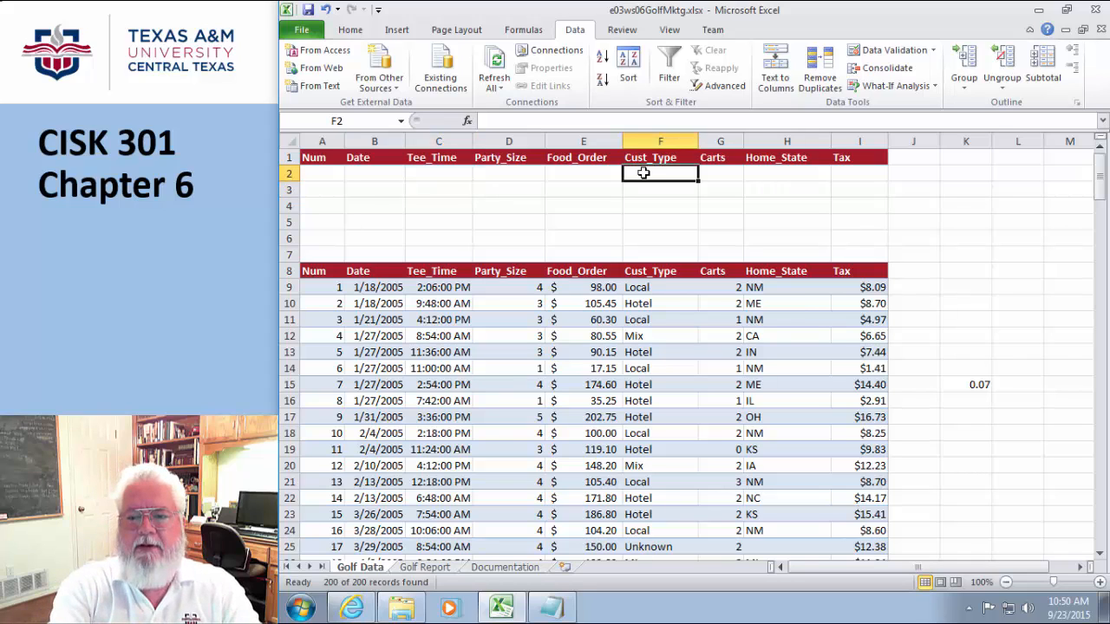
type("L")
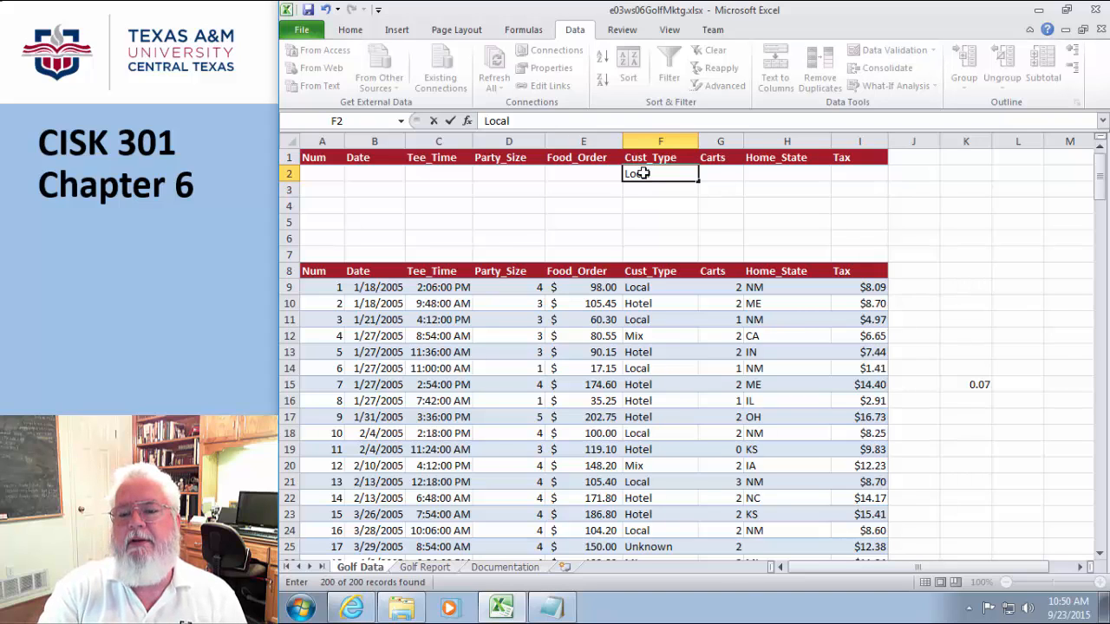
type("ocal")
key("Return")
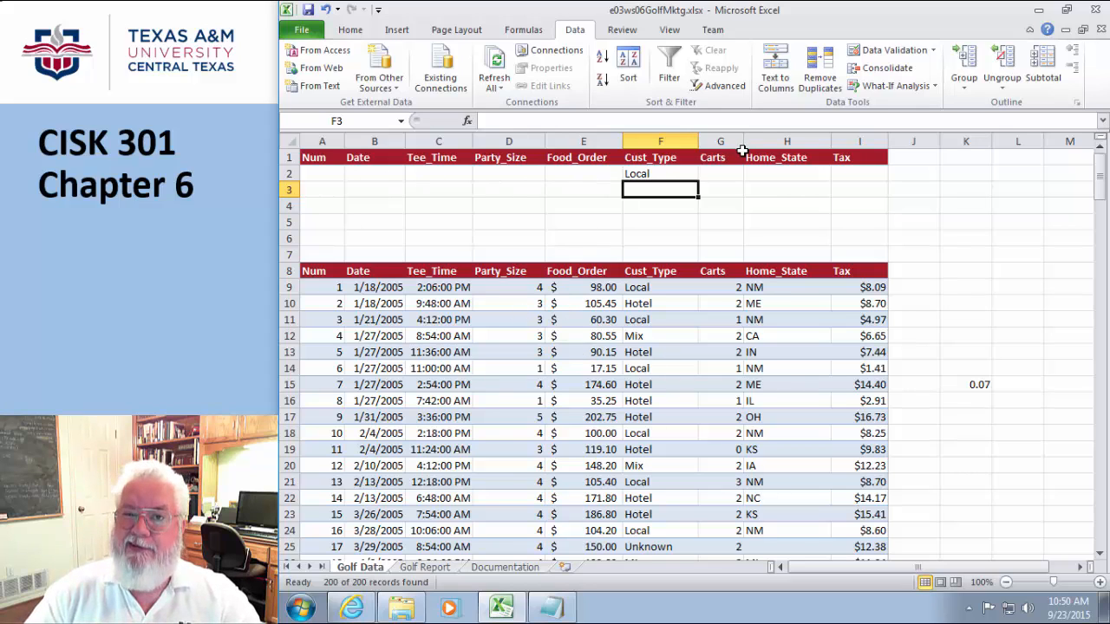
left_click(716, 87)
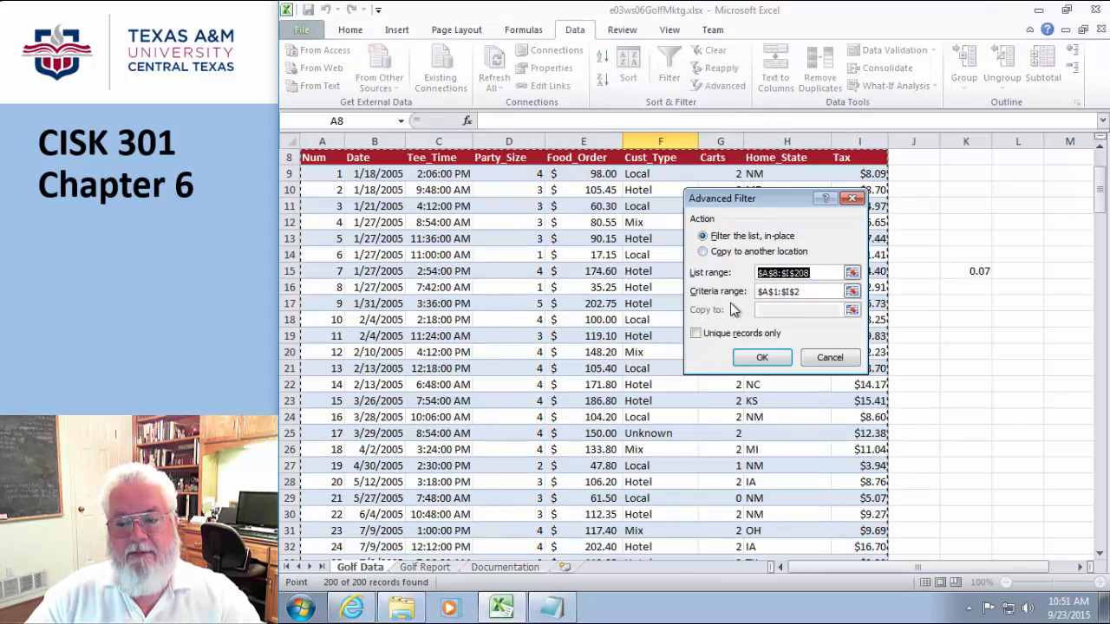
left_click(759, 358)
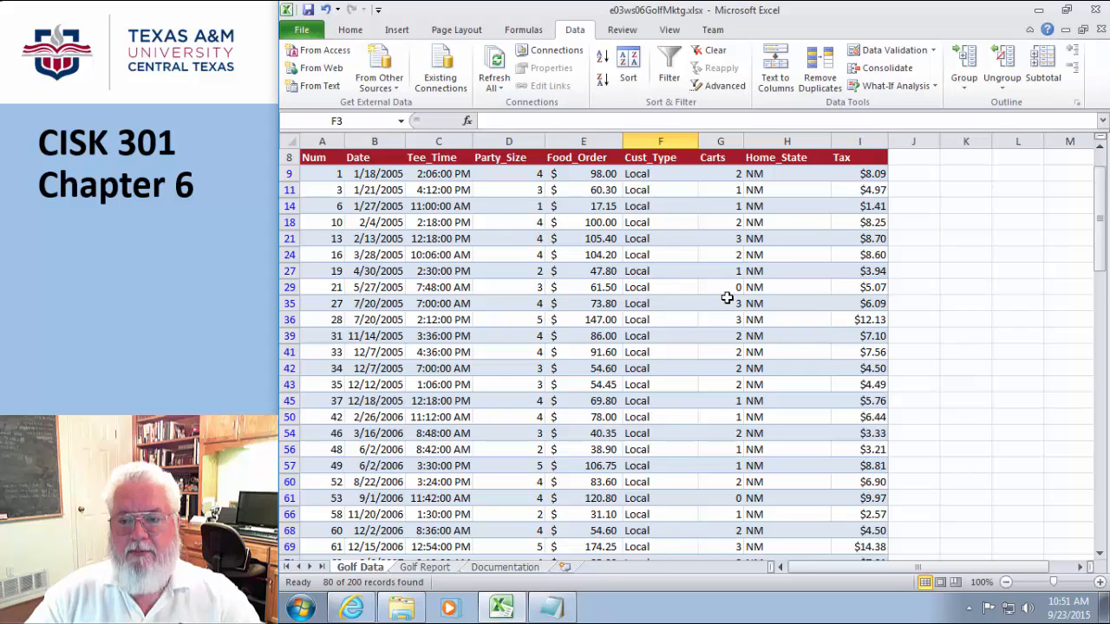
- Add 3 as the Party_Size criterion in D2 and rerun the Advanced Filter on the golf table
scroll(727, 298, "up", 3)
left_click(528, 174)
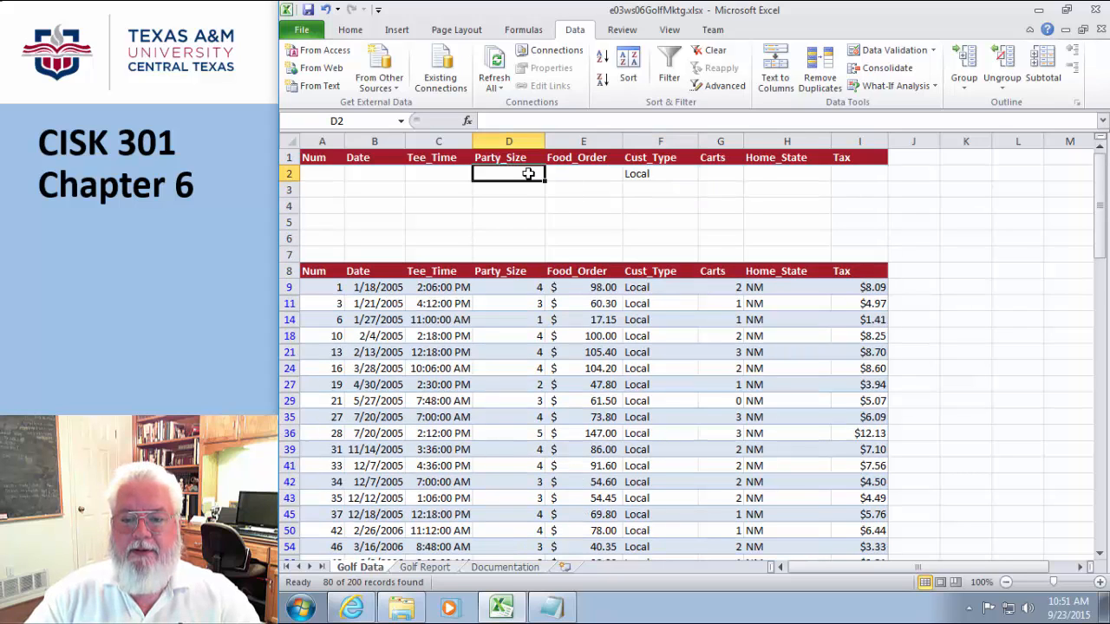
type("3")
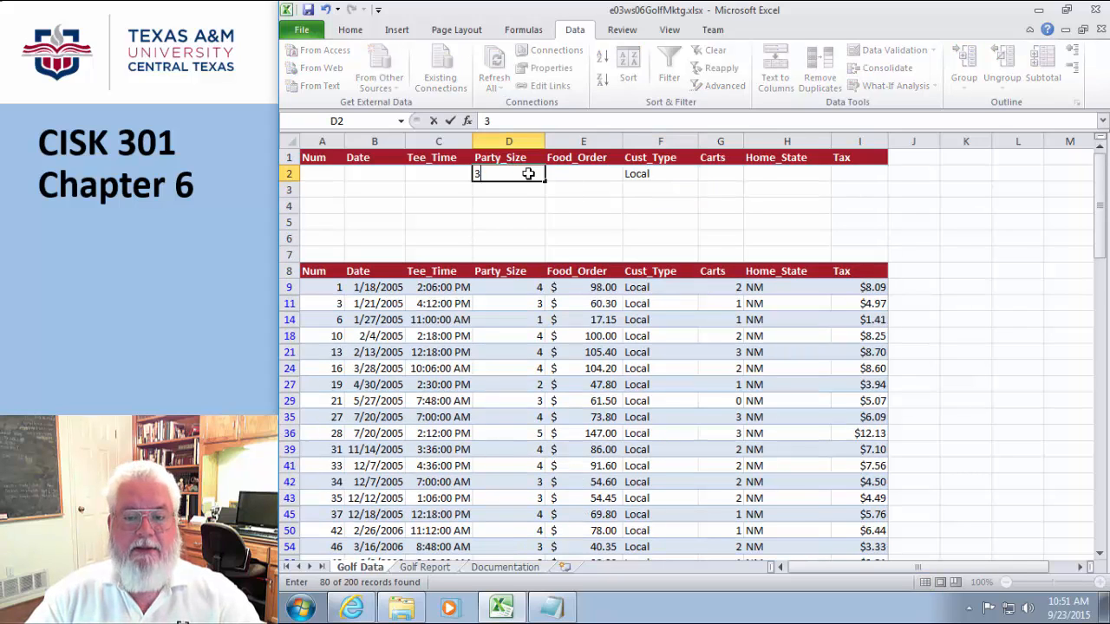
left_click(585, 225)
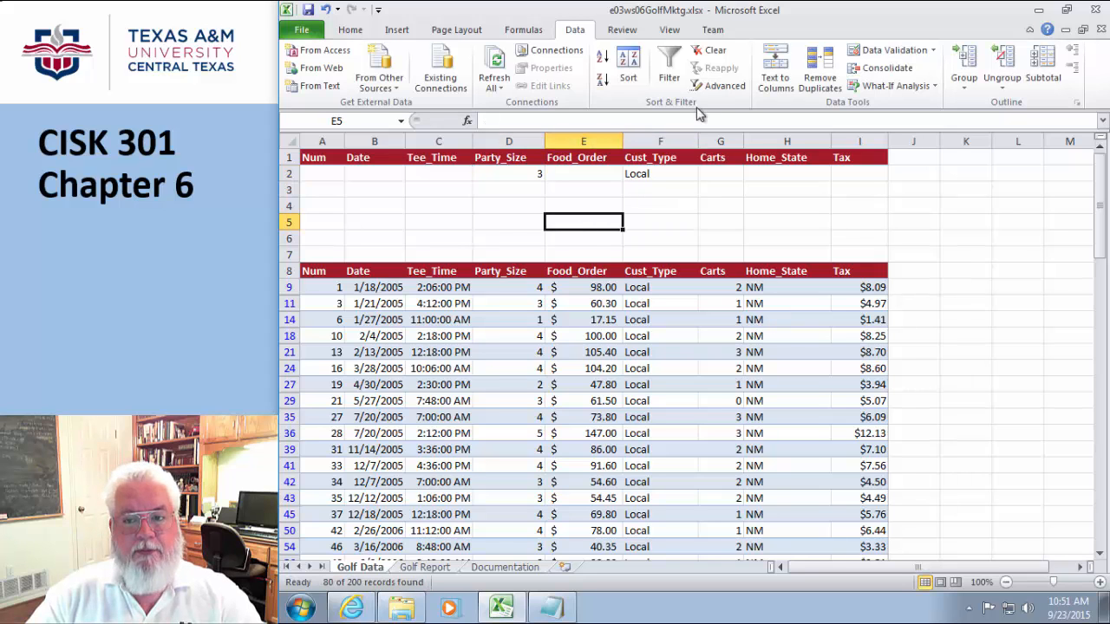
left_click(713, 87)
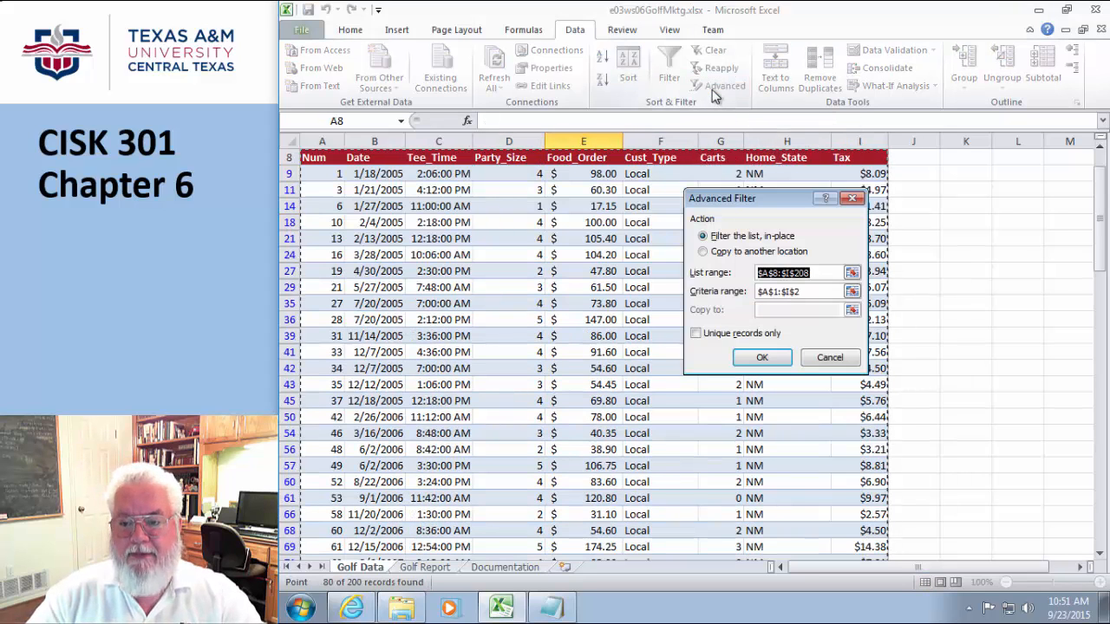
left_click(753, 357)
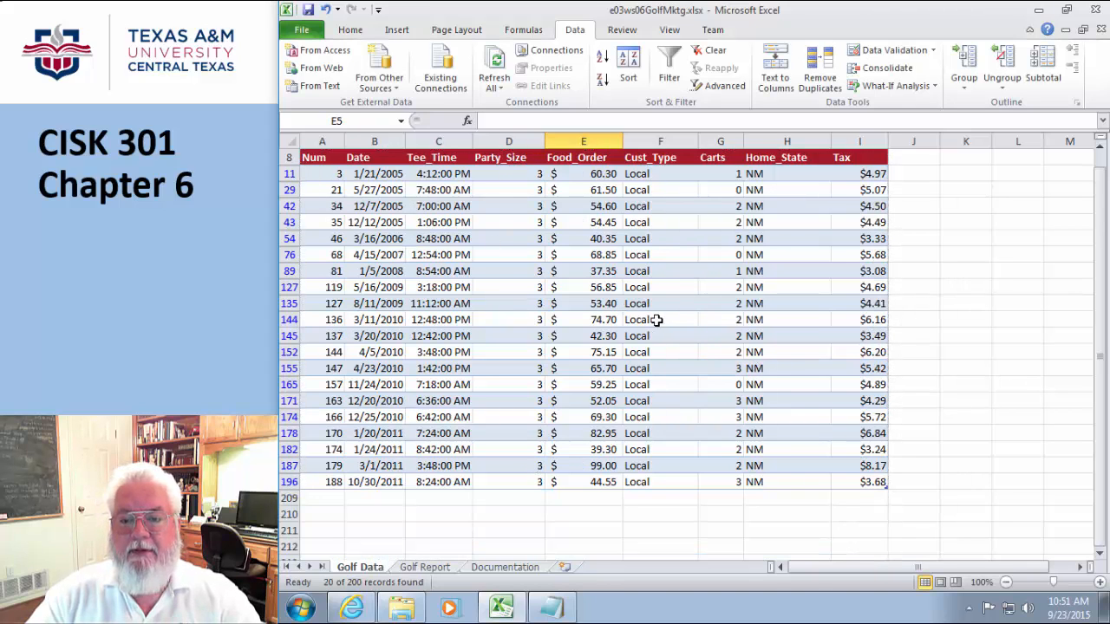
- Extend the Advanced Filter's criteria range to A1:I3, including a blank criteria row, and apply it to the golf table
scroll(683, 323, "up", 3)
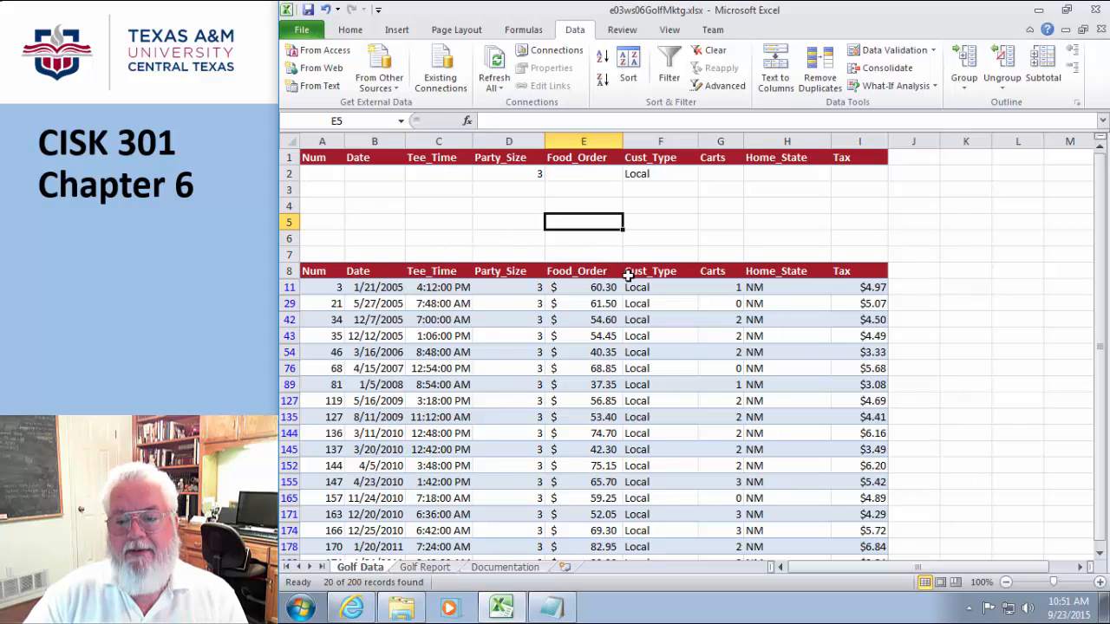
left_click(633, 319)
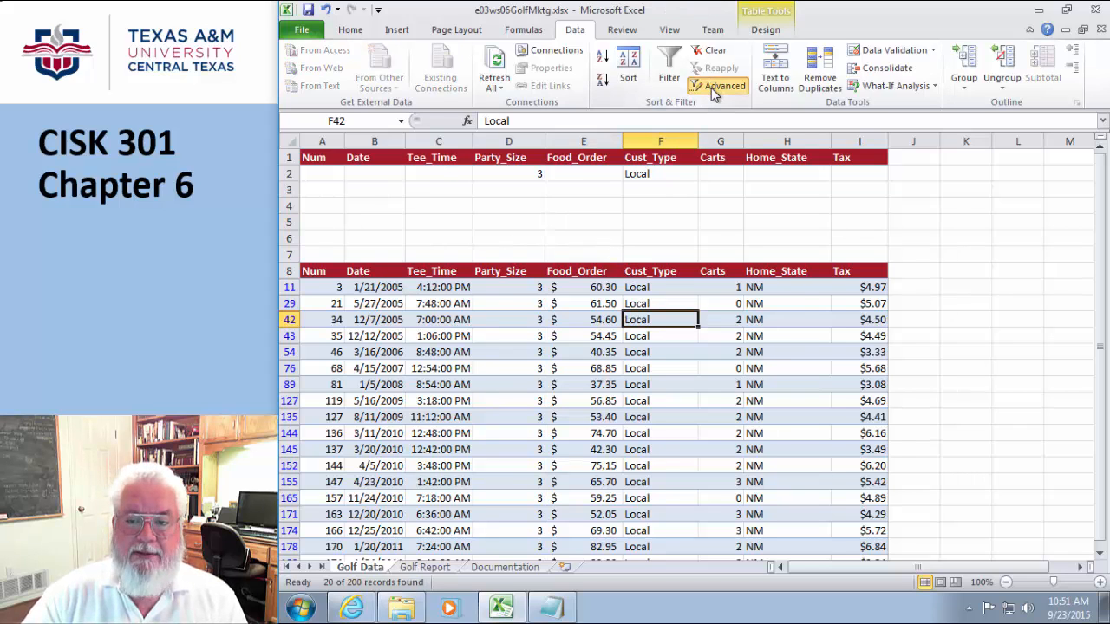
left_click(716, 86)
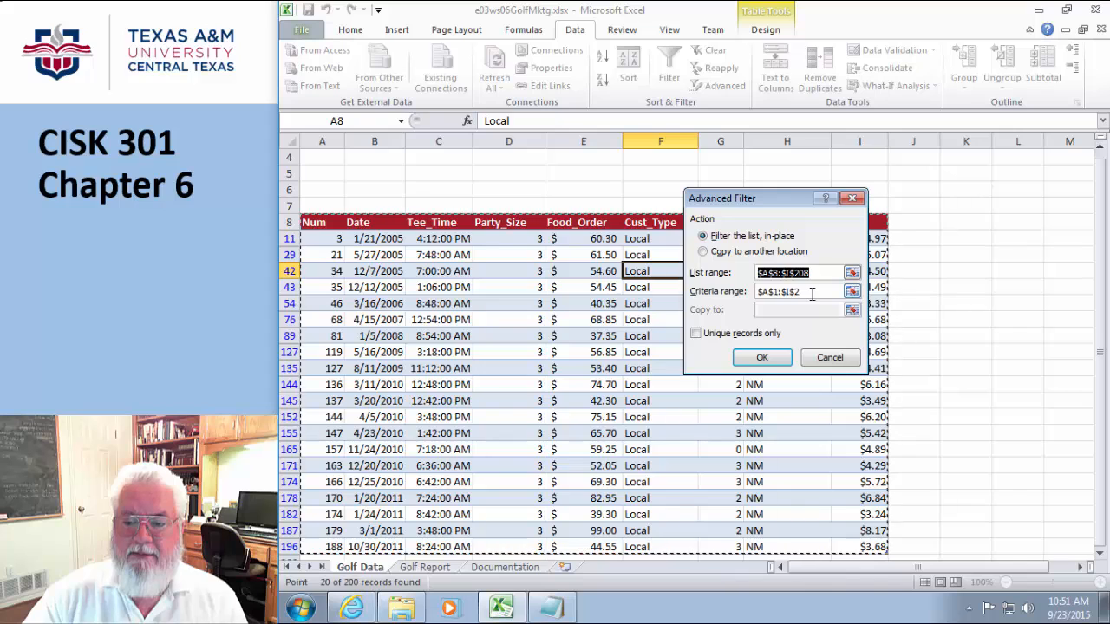
key("Tab")
key("Delete")
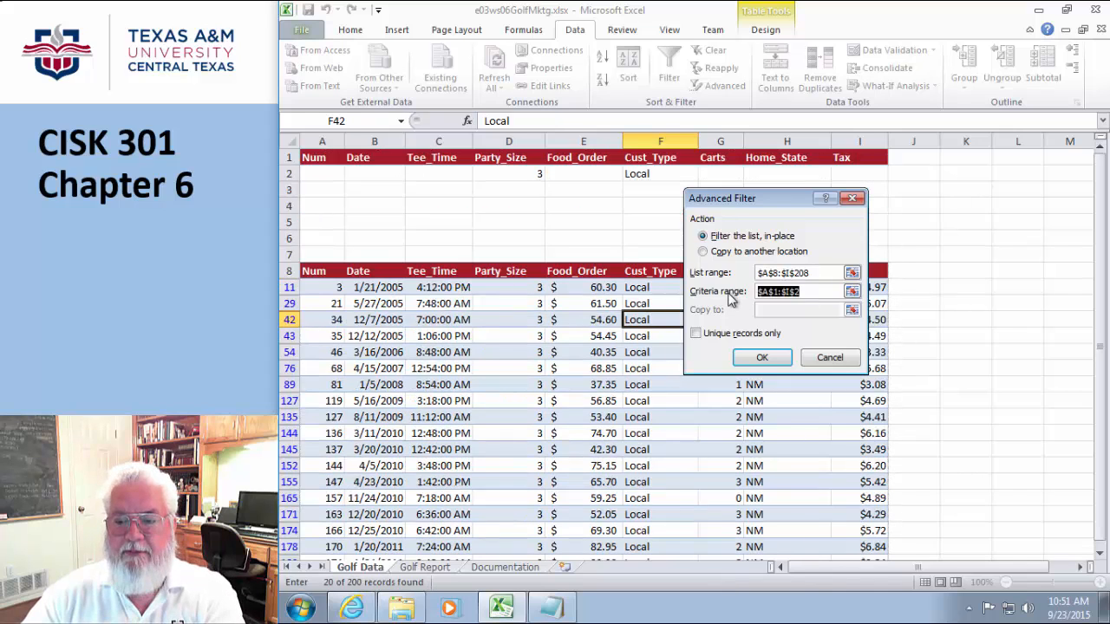
key("BackSpace")
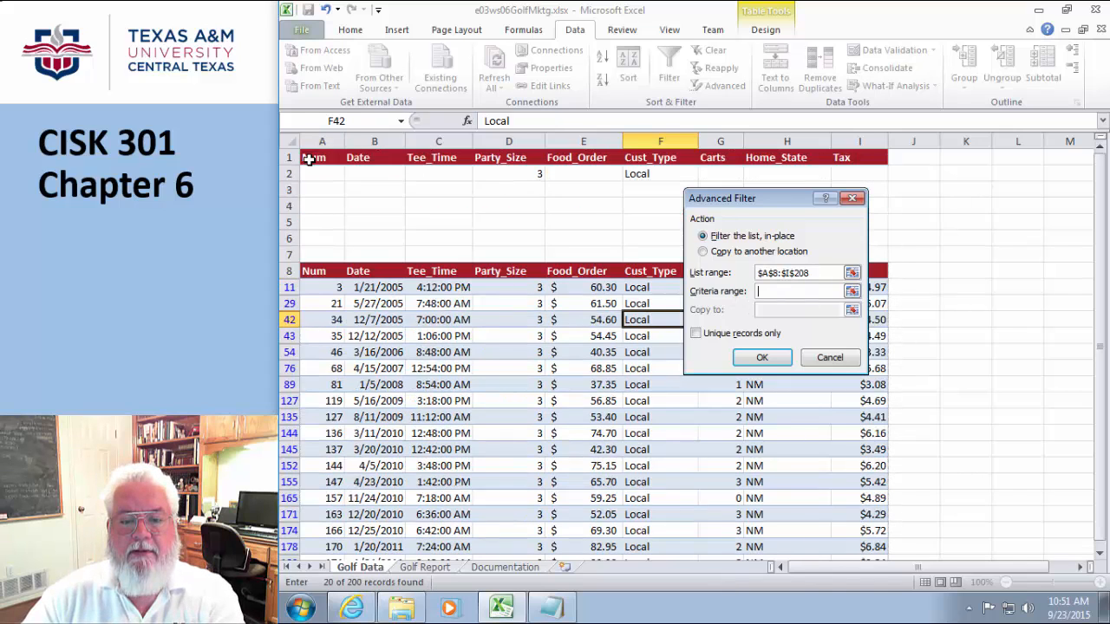
left_click_drag(308, 159, 846, 193)
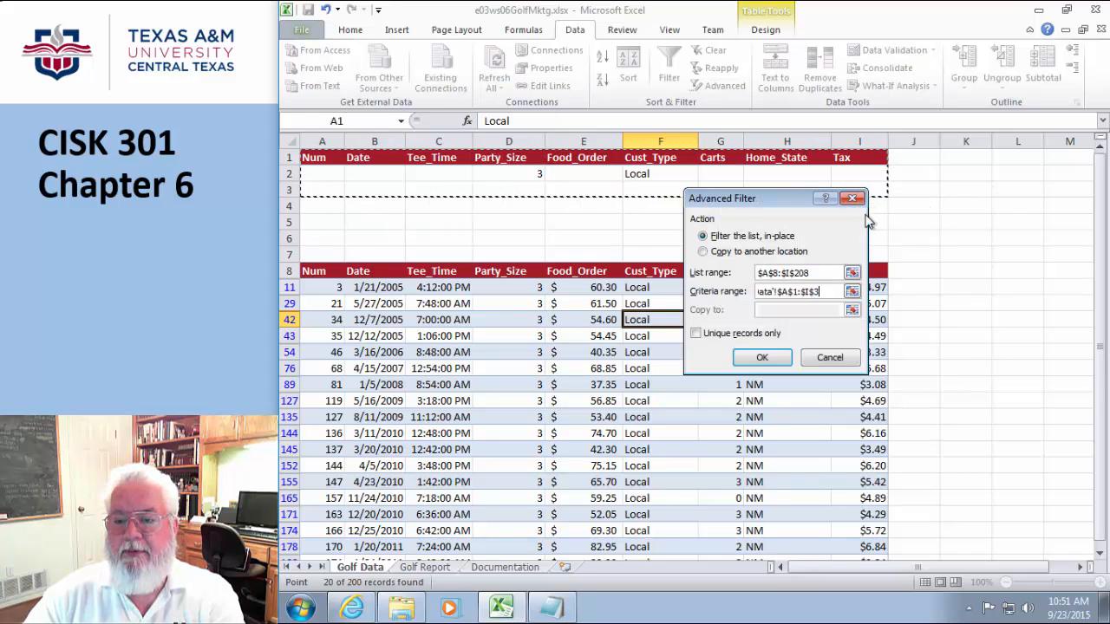
left_click(759, 357)
- Clear the Party_Size criterion in D2 and rerun the Advanced Filter from a cell inside the golf table
left_click(537, 173)
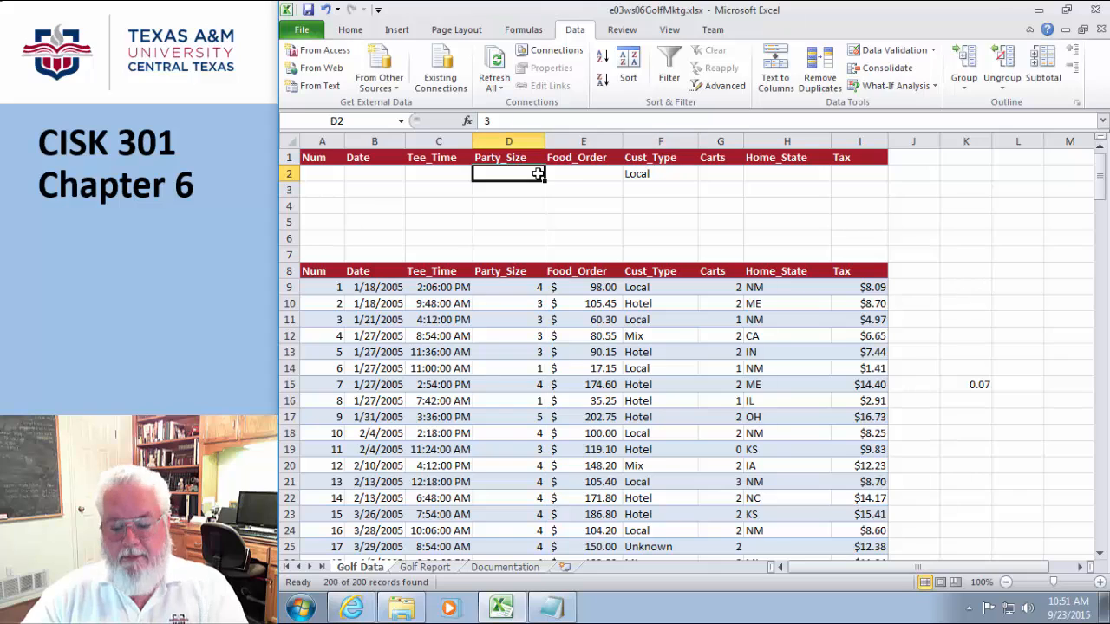
left_click(538, 209)
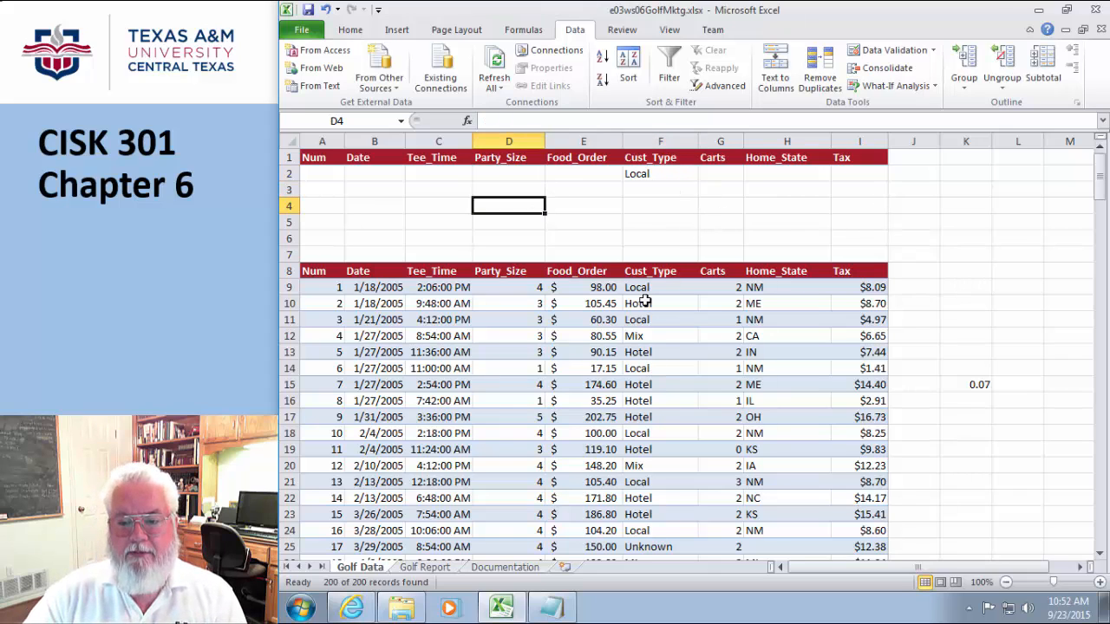
left_click(642, 369)
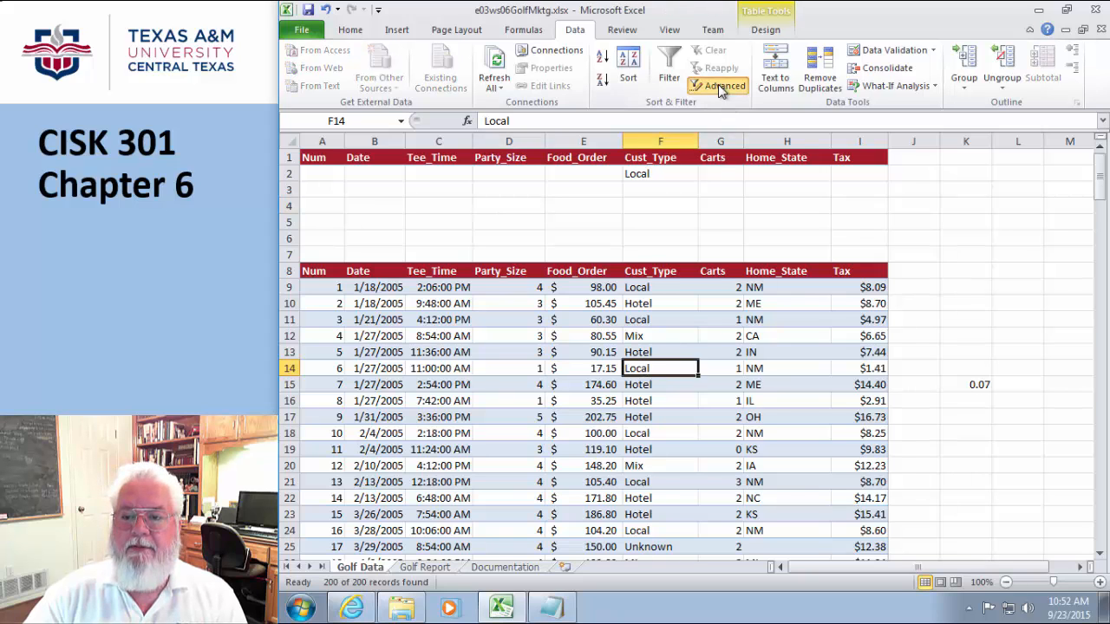
left_click(722, 85)
left_click(741, 360)
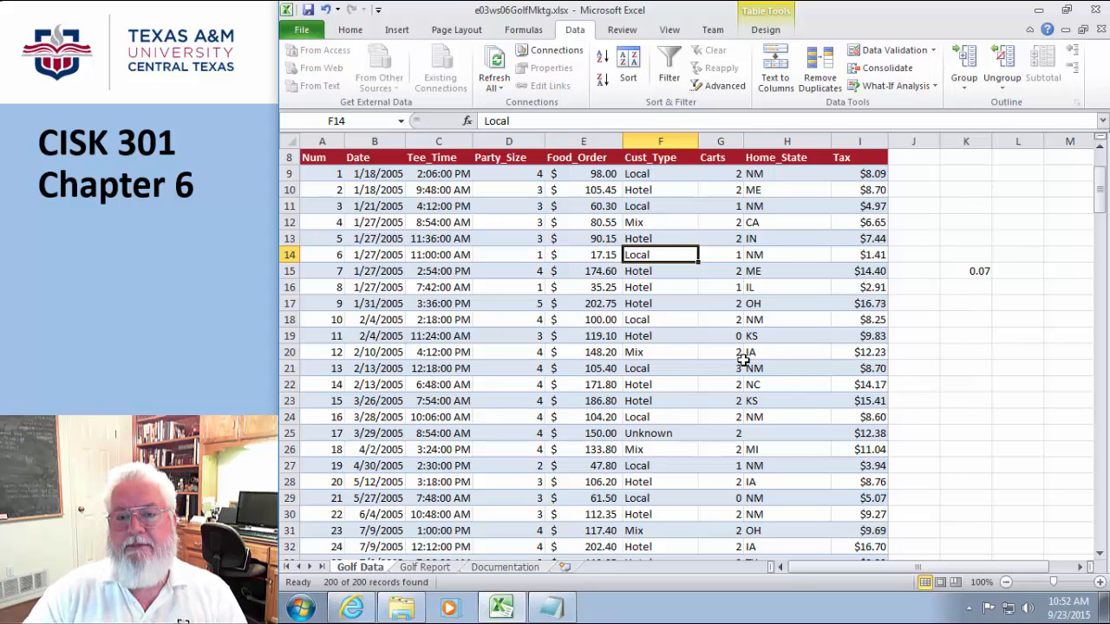
scroll(741, 360, "up", 3)
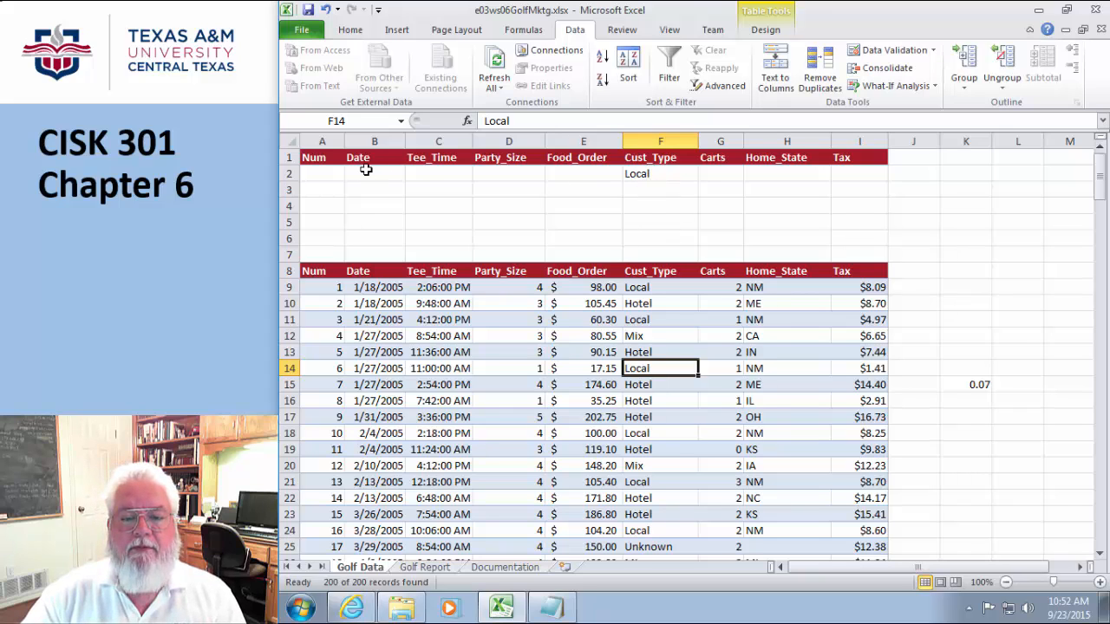
left_click(368, 172)
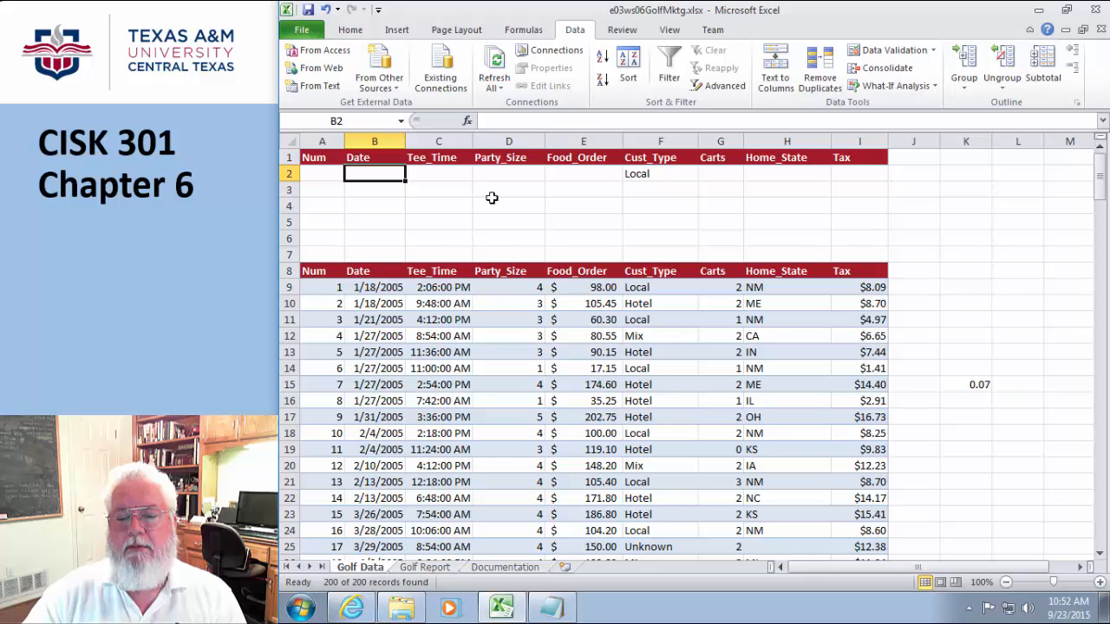
left_click(436, 173)
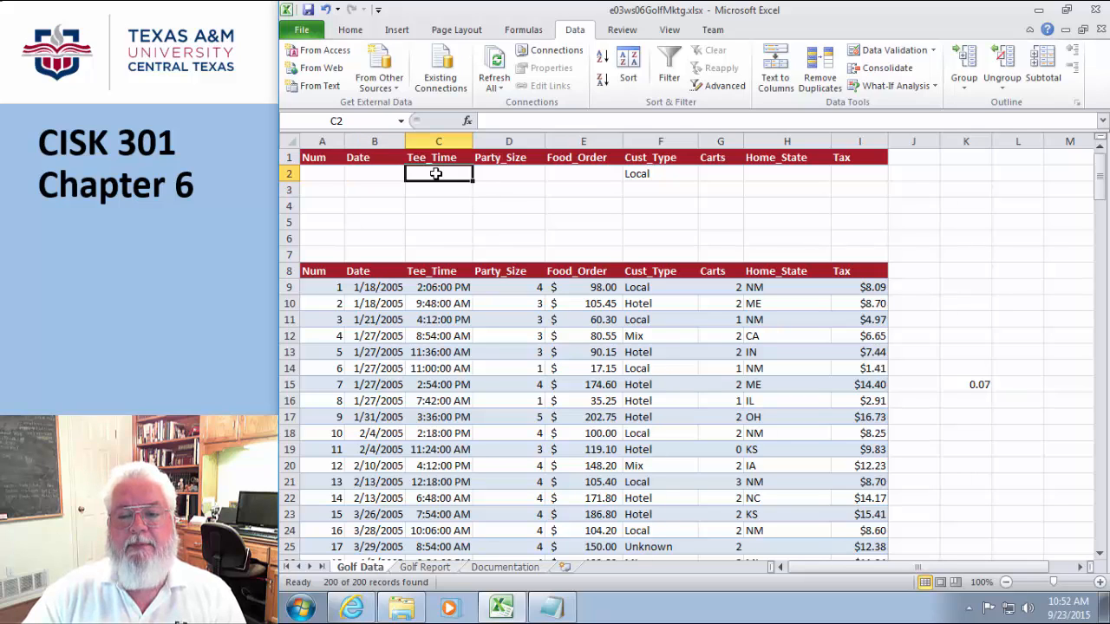
- Enter TRUE under Cust_Type in F3 and rerun the Advanced Filter on the golf table with criteria range A1:I3
left_click(644, 190)
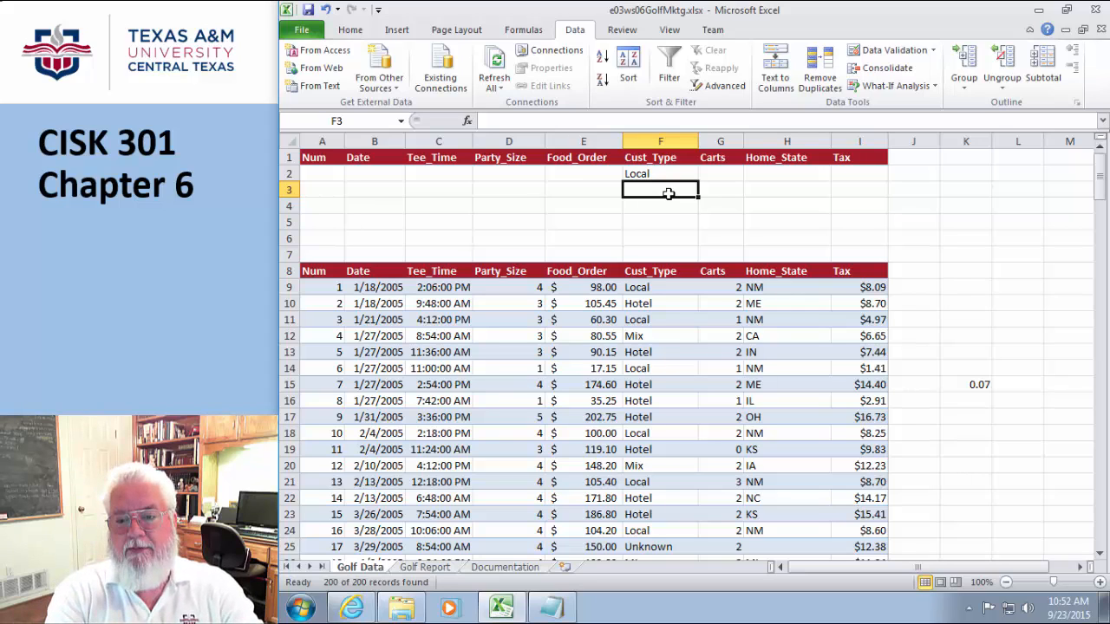
type("TRUE")
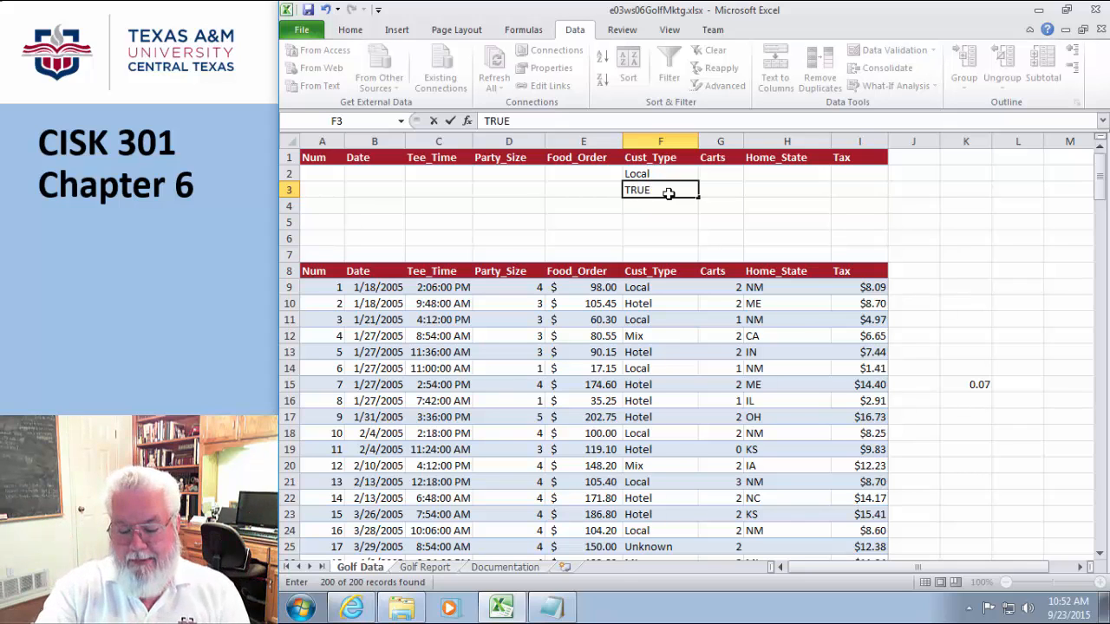
key("Return")
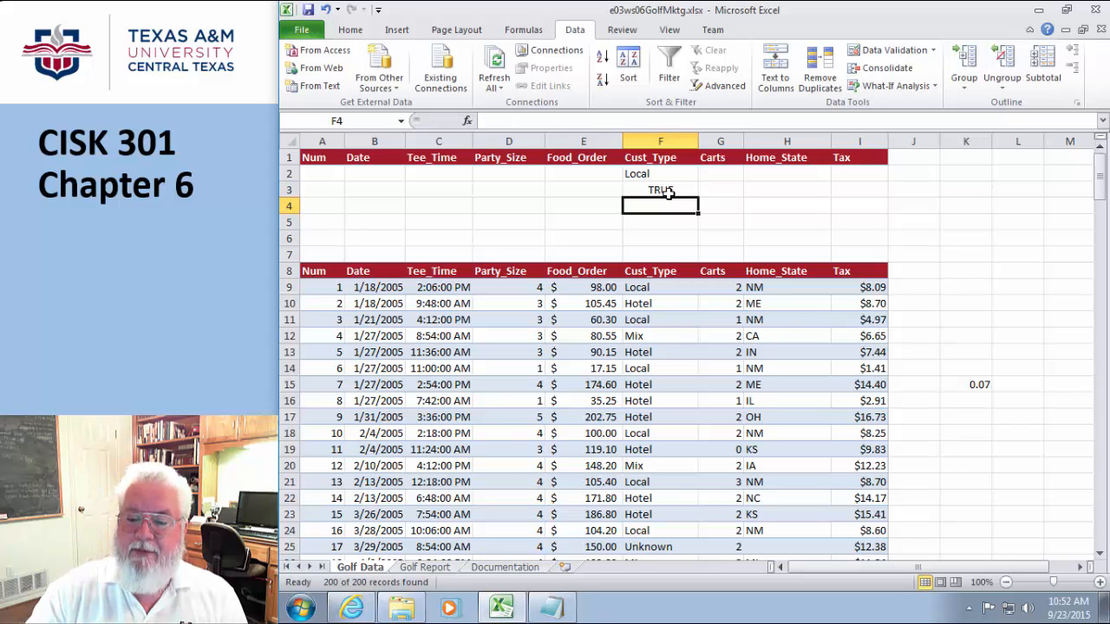
left_click(661, 319)
left_click(717, 87)
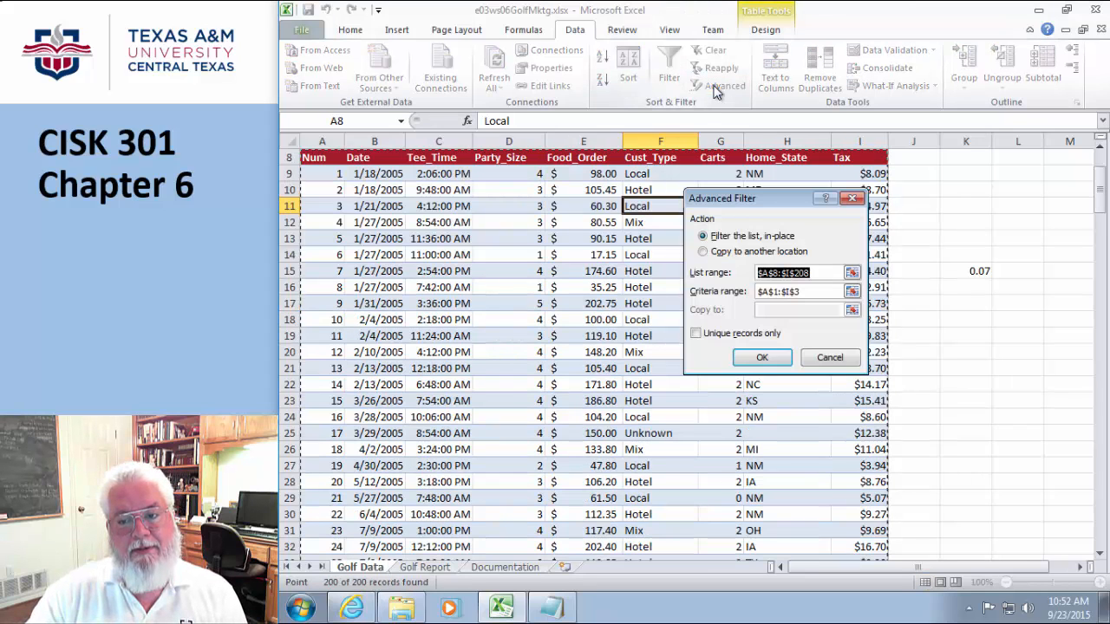
left_click(758, 358)
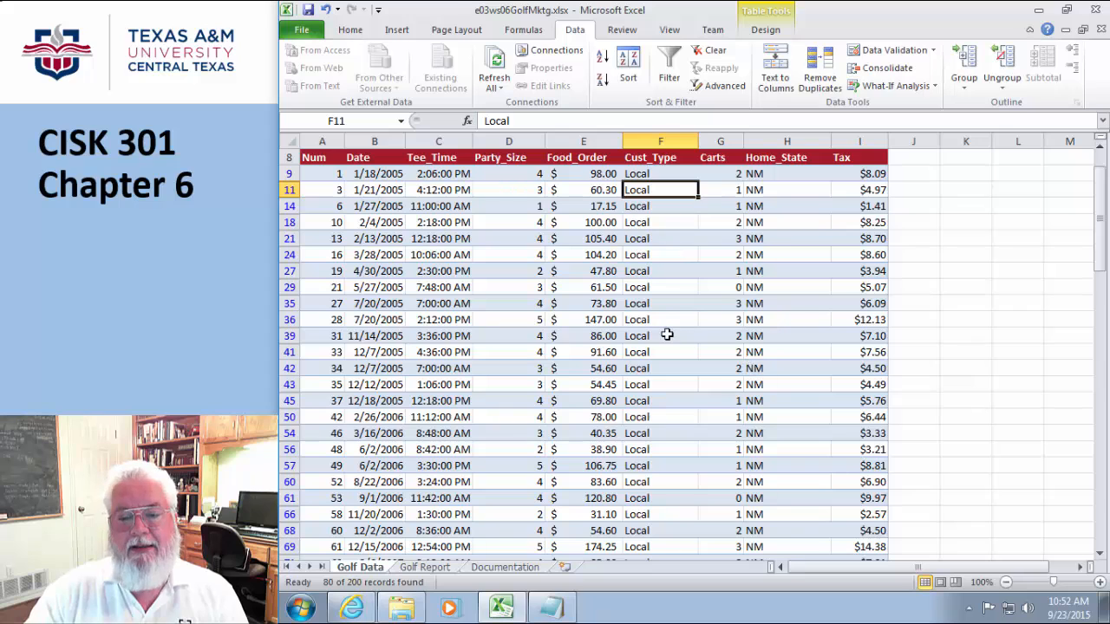
scroll(666, 338, "up", 3)
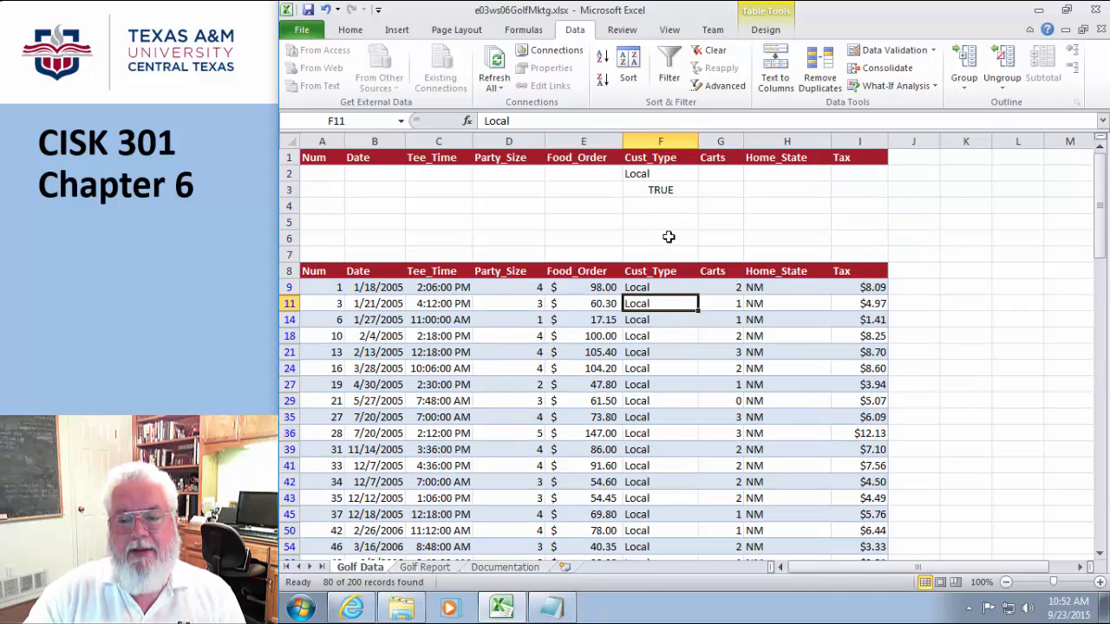